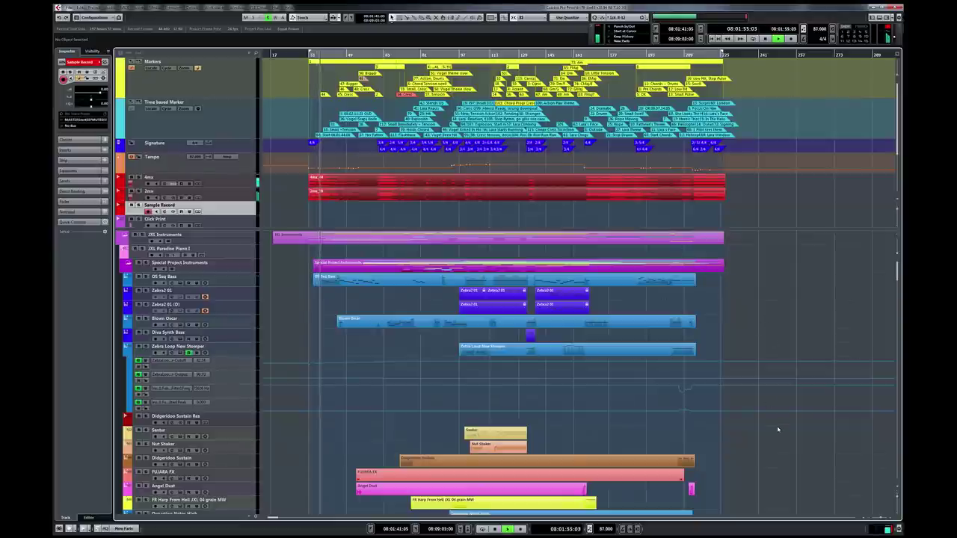
- Look through the arrangement's synth, resampled audio, percussion and string tracks down to the CS Strings legato section during playback
scroll(778, 429, down, 2)
scroll(777, 429, down, 15)
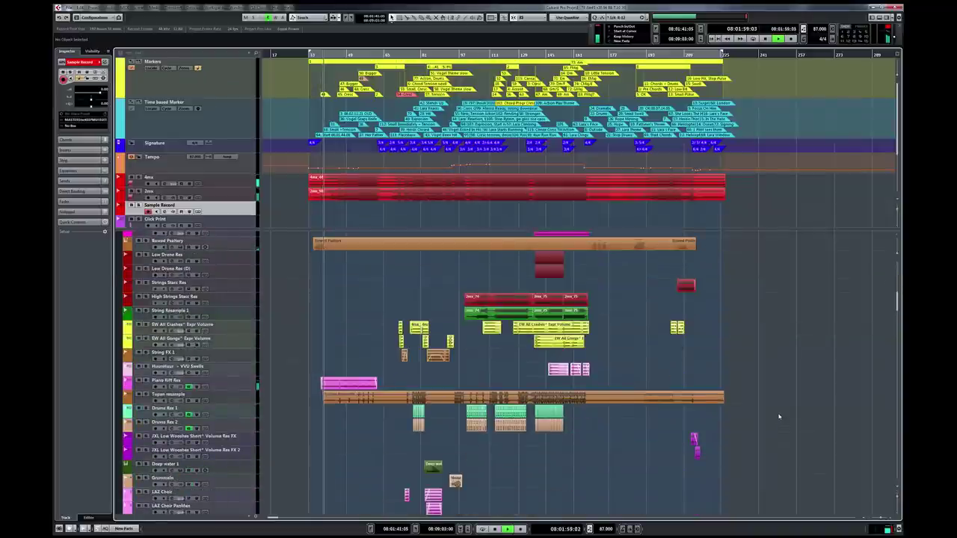
scroll(780, 412, down, 2)
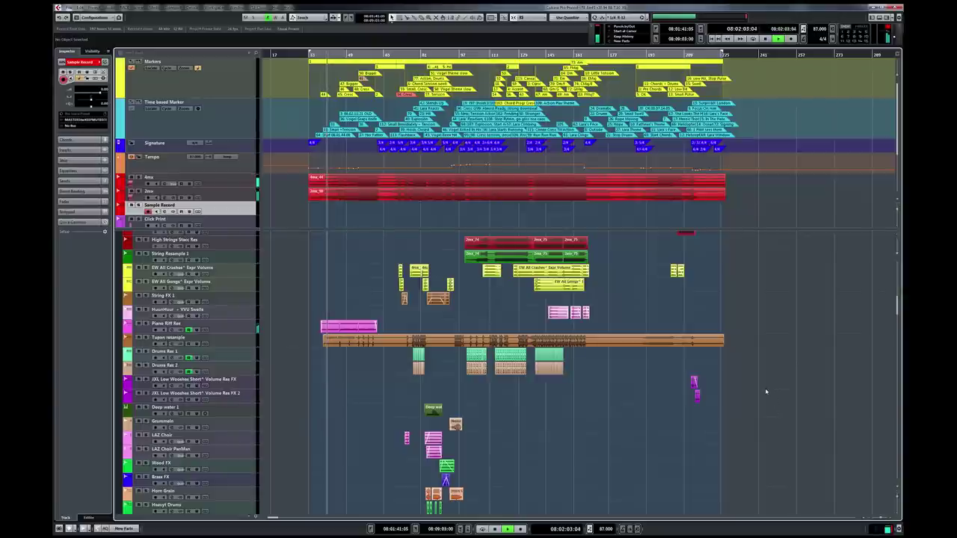
scroll(765, 391, down, 8)
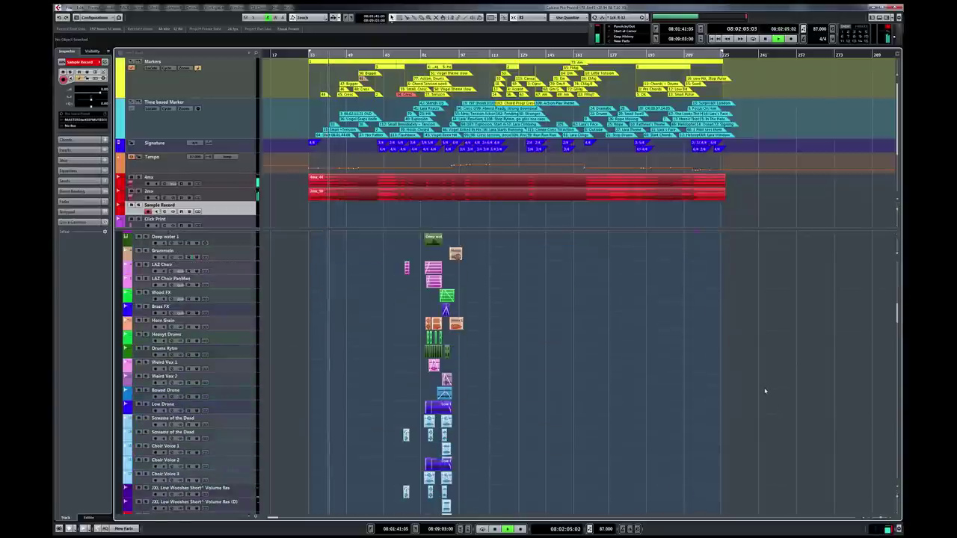
scroll(765, 390, down, 15)
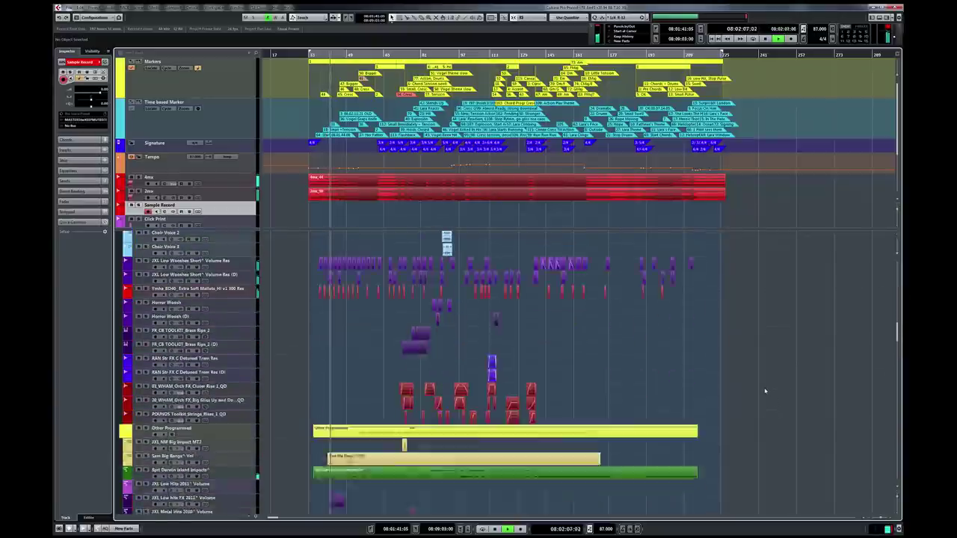
scroll(765, 391, down, 15)
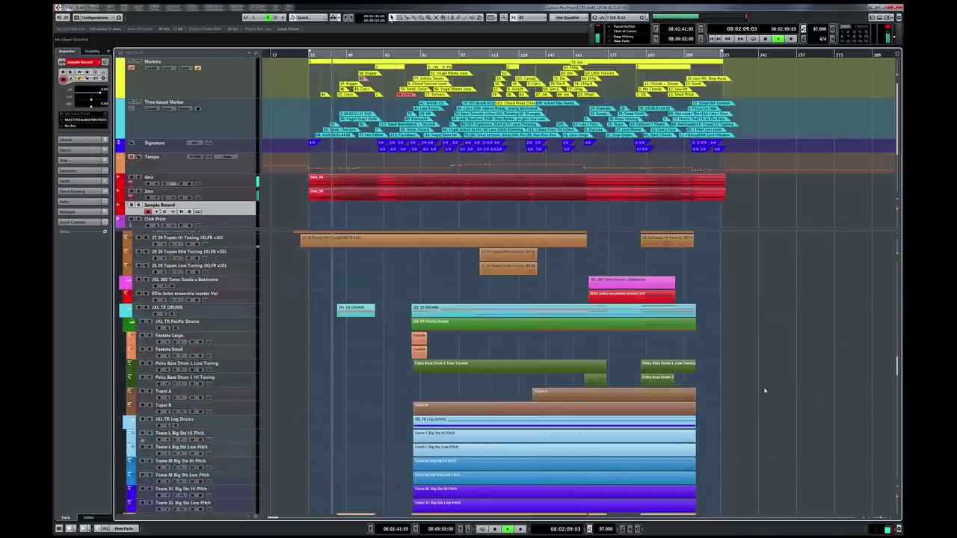
scroll(766, 390, down, 15)
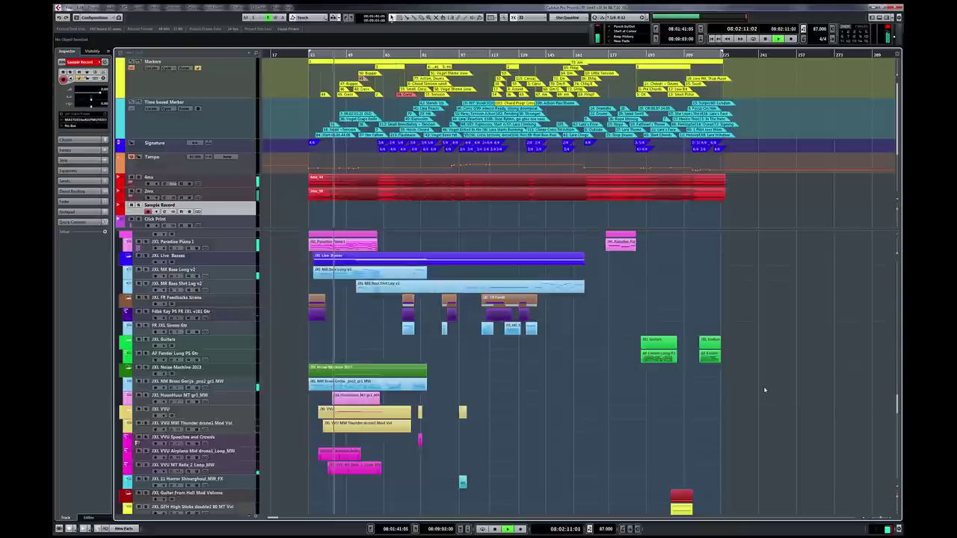
scroll(764, 390, down, 5)
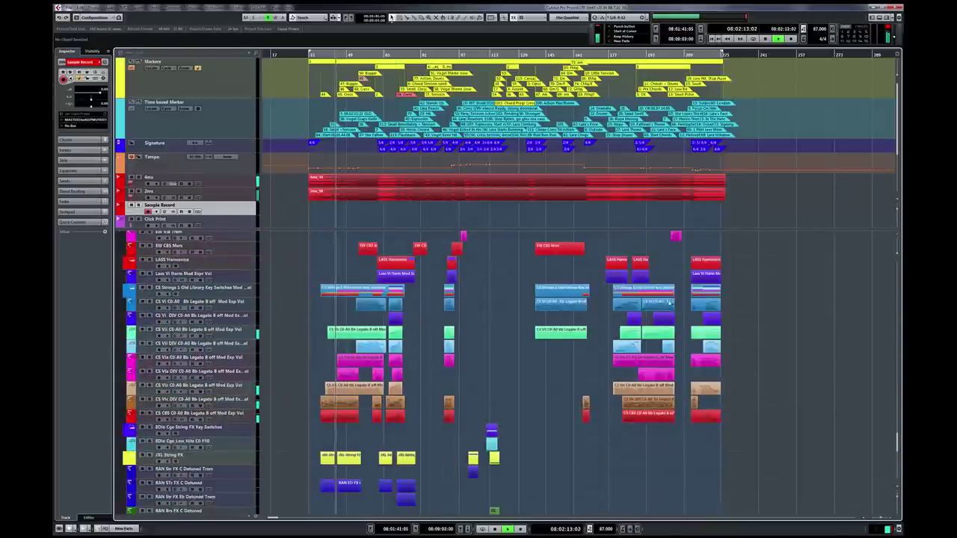
- Open the early CS Strings legato parts together in the Key Editor and hide the controller lanes
drag(273, 303, 418, 430)
key(ctrl+e)
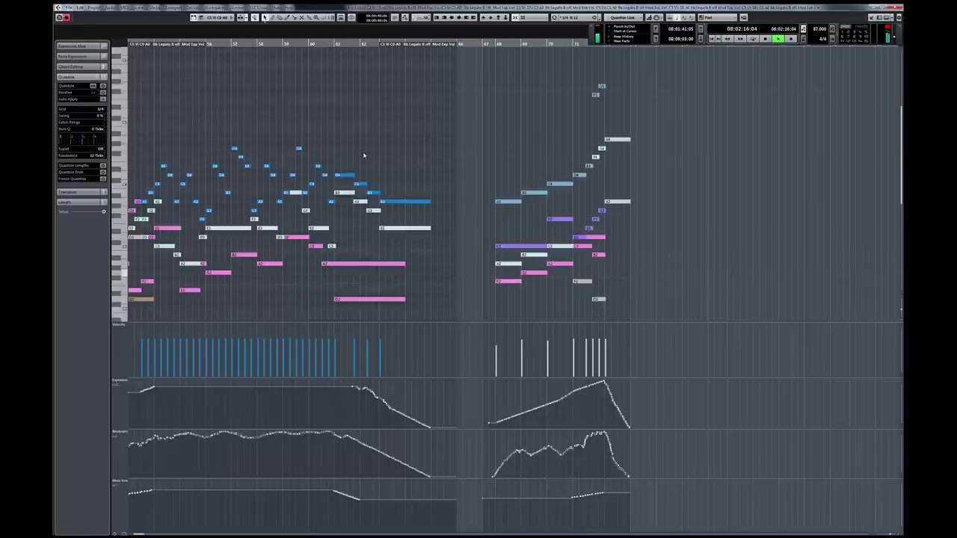
scroll(437, 154, left, 10)
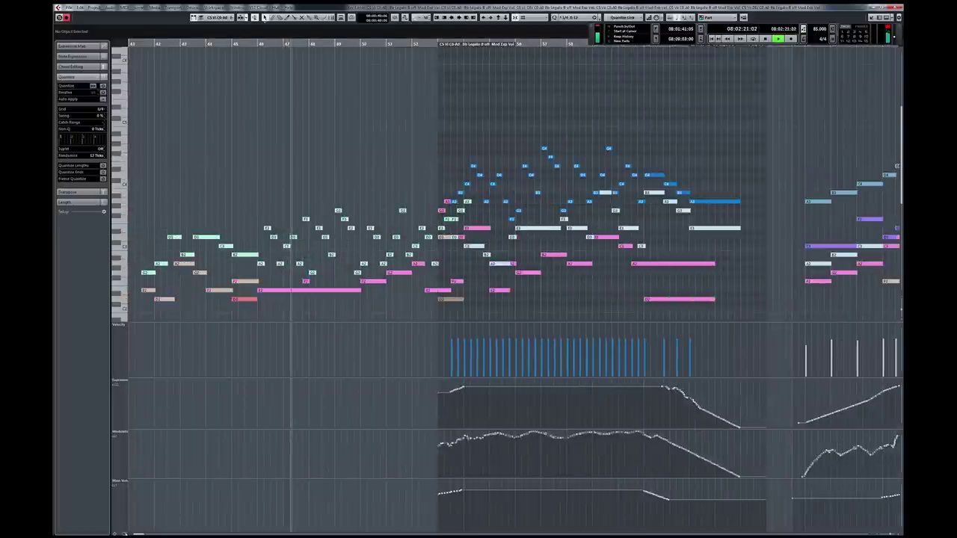
click(124, 533)
click(121, 499)
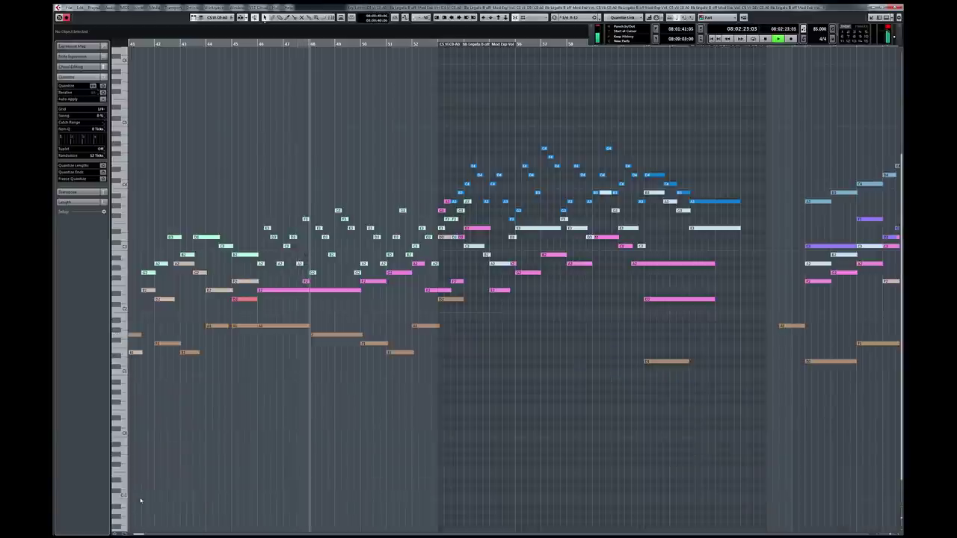
- Examine the combined string legato notes both up close and as a whole passage during playback, and close the editor
key(g)
key(g)
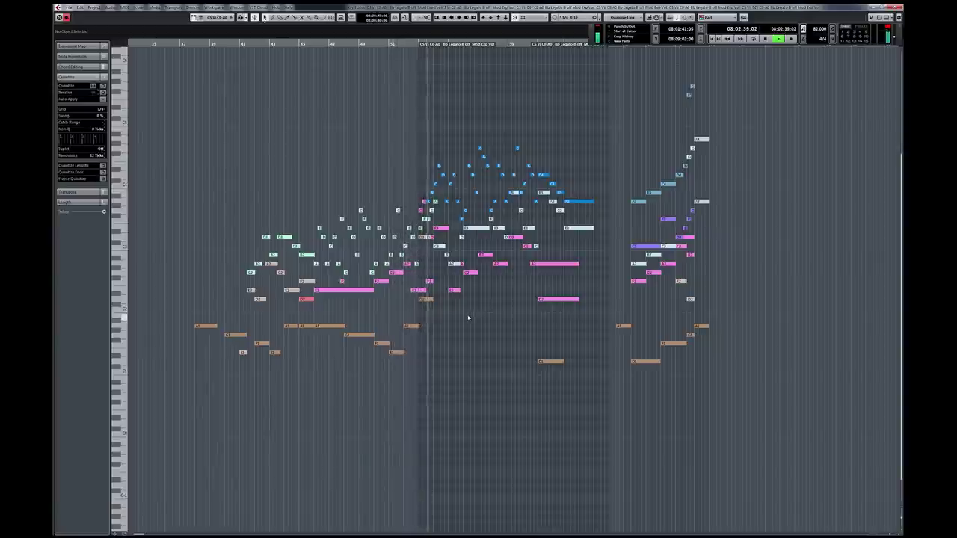
key(h)
key(h)
key(h)
key(h)
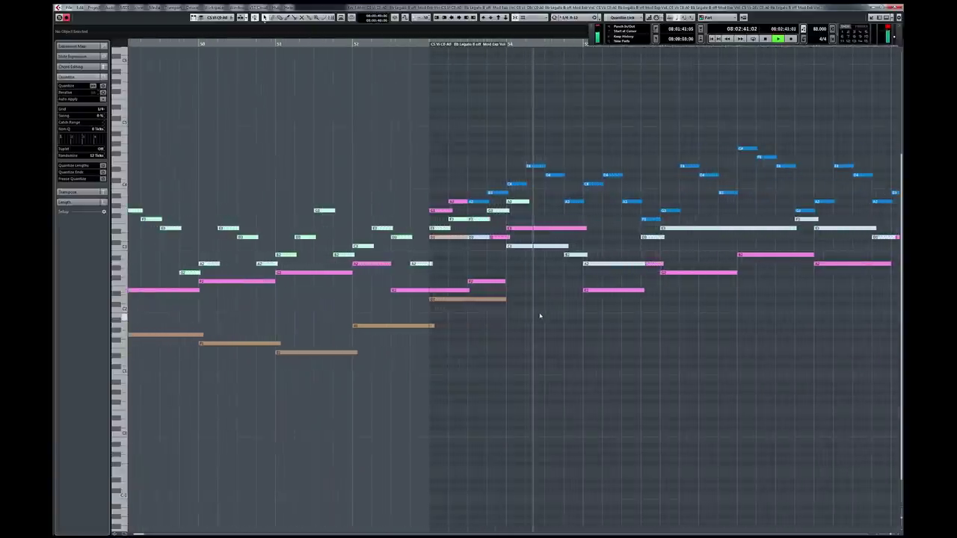
key(h)
scroll(540, 315, right, 2)
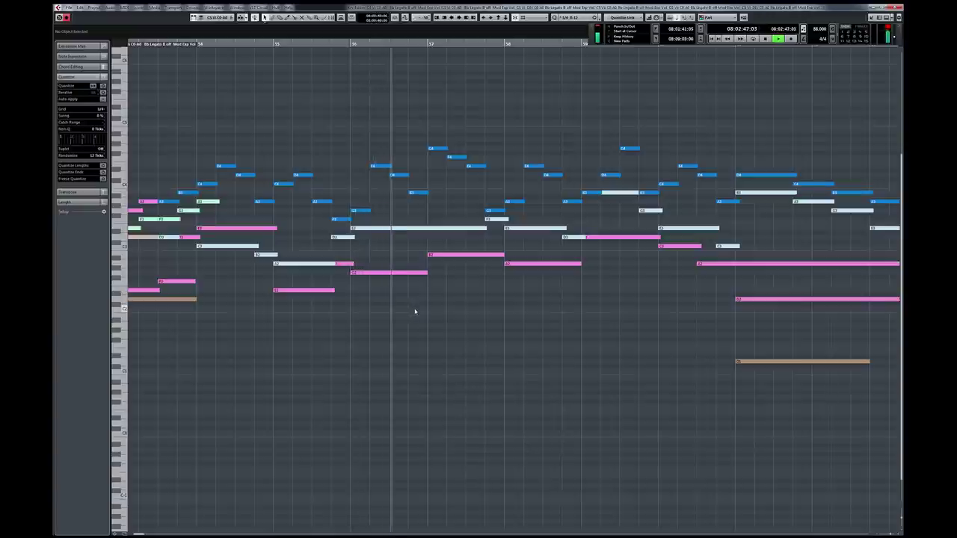
key(g)
key(g)
key(g)
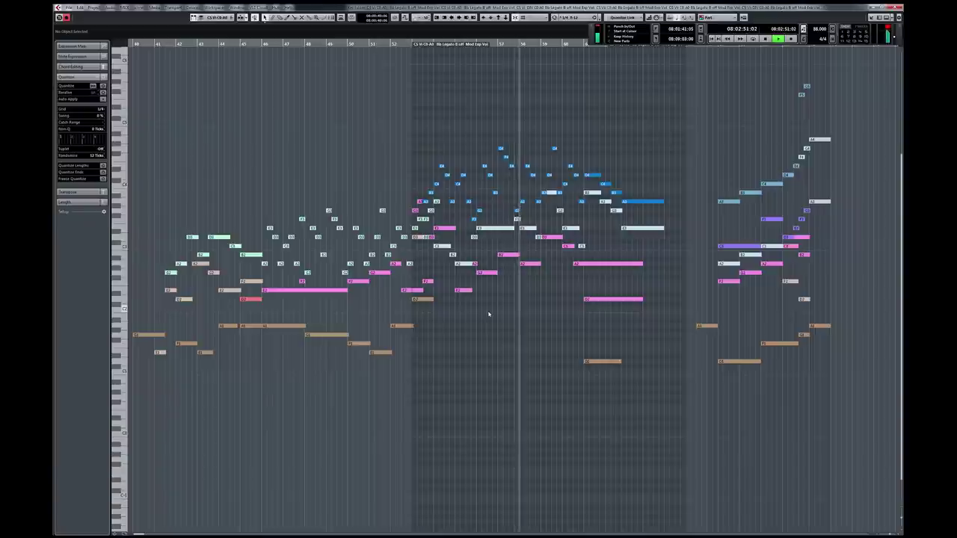
scroll(490, 315, right, 3)
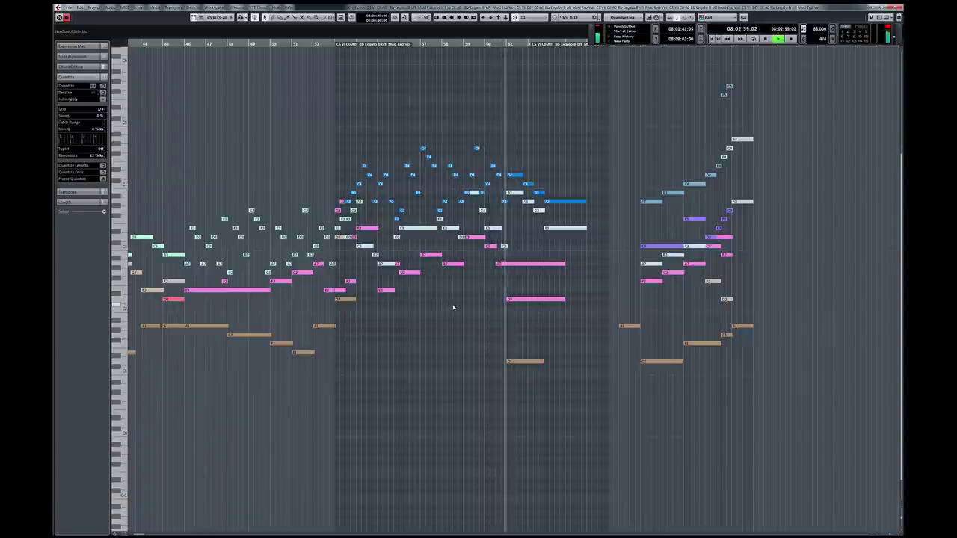
key(Return)
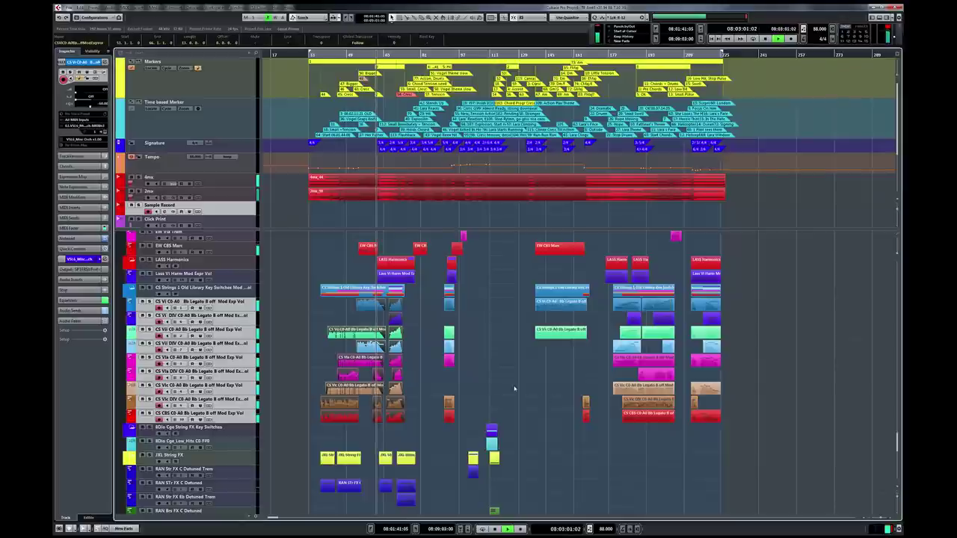
- Open the two Lacrimosa_Female_Sustain choir parts in the Key Editor, examine their notes, and return to the arrangement with nothing selected
scroll(515, 389, down, 5)
scroll(514, 389, down, 2)
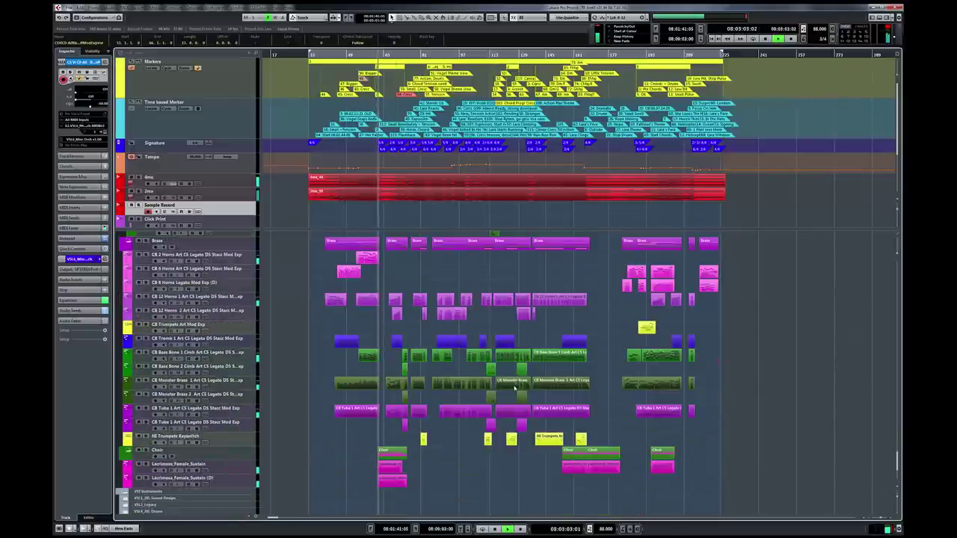
key(h)
key(h)
key(h)
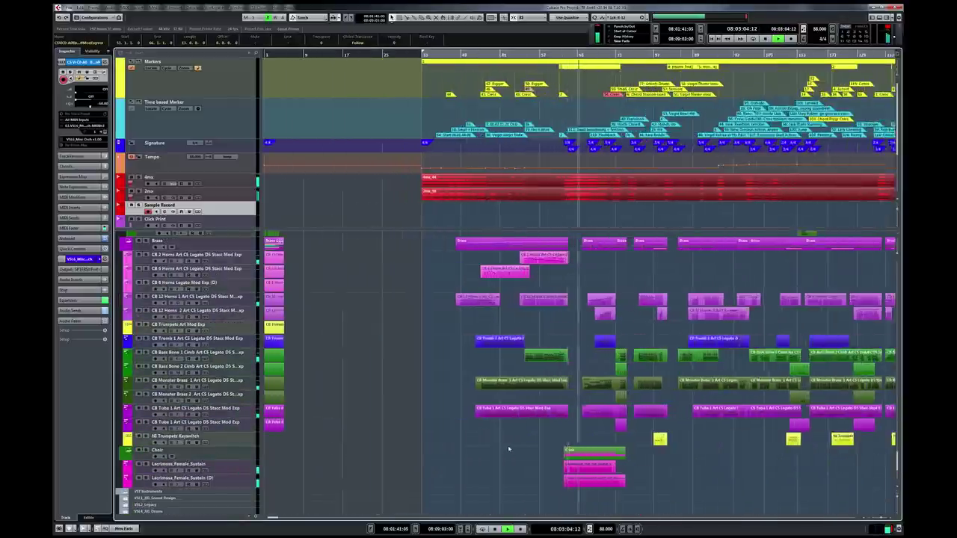
scroll(506, 448, right, 2)
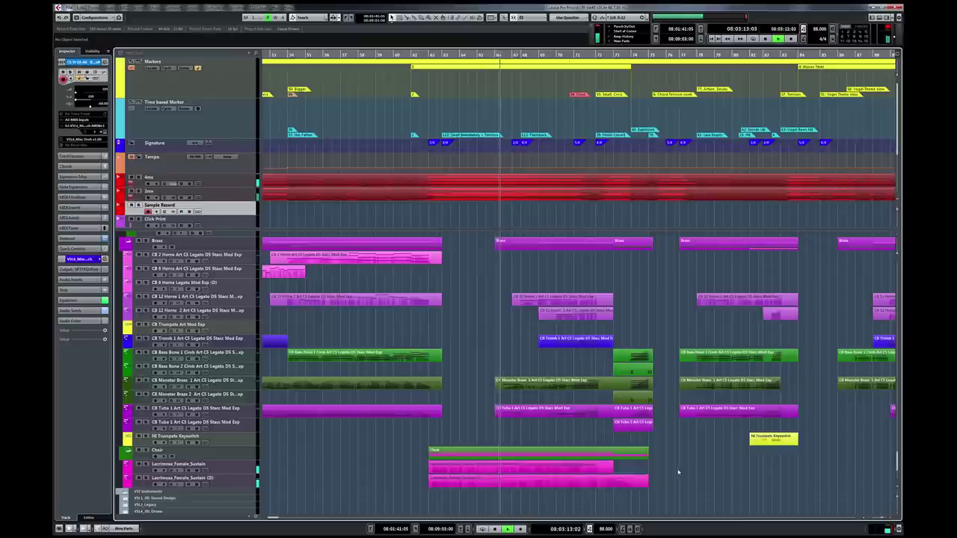
double_click(519, 482)
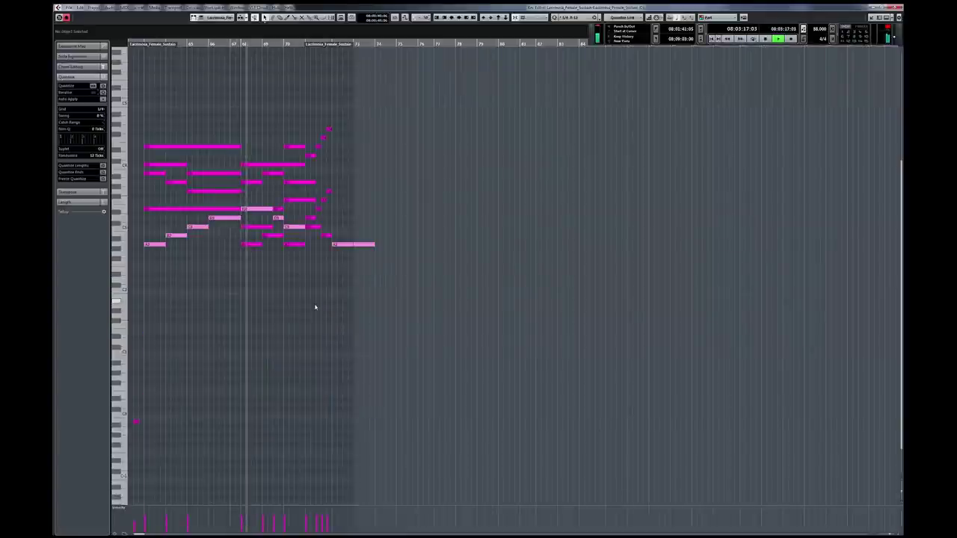
key(h)
key(h)
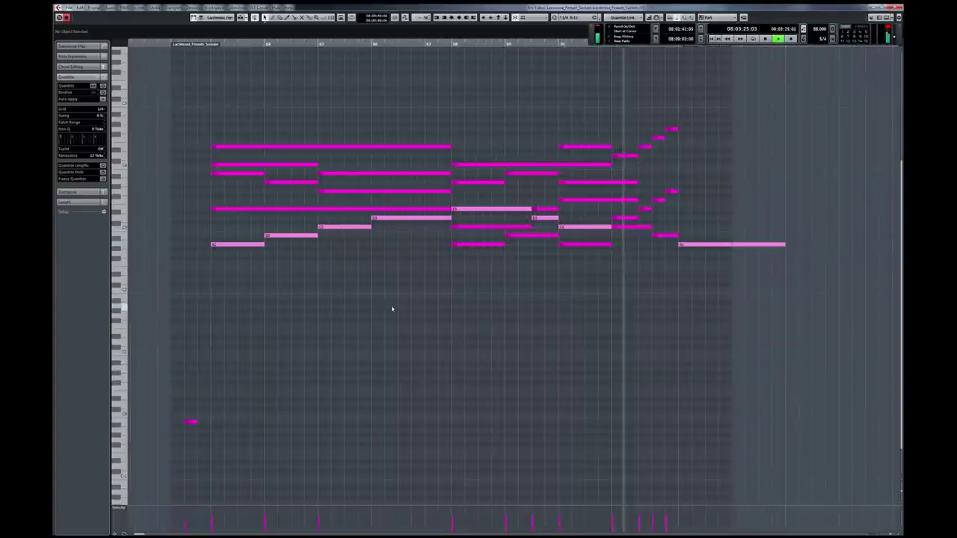
key(Return)
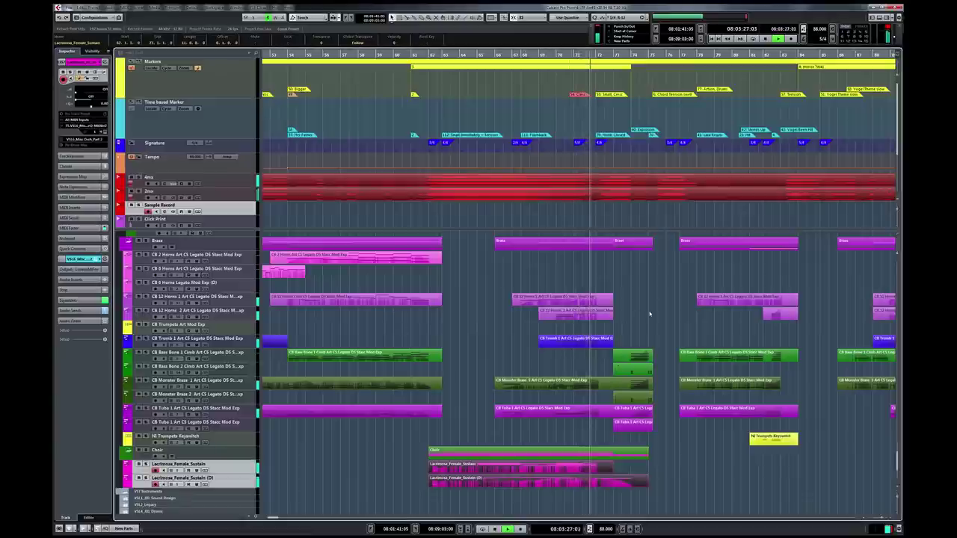
click(656, 336)
- Examine the string, guitar and drum tracks around the playback position, up to the Tupan tracks
key(g)
key(g)
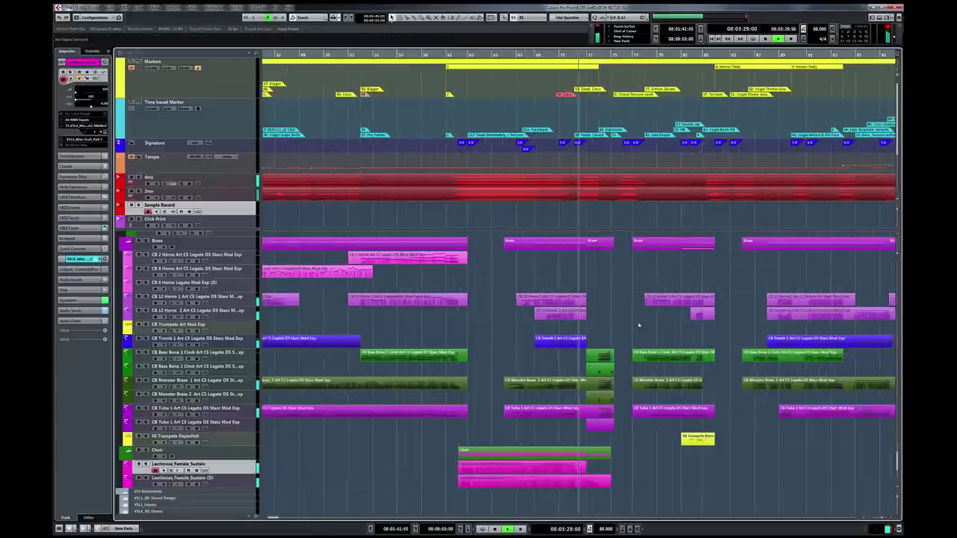
scroll(624, 322, up, 10)
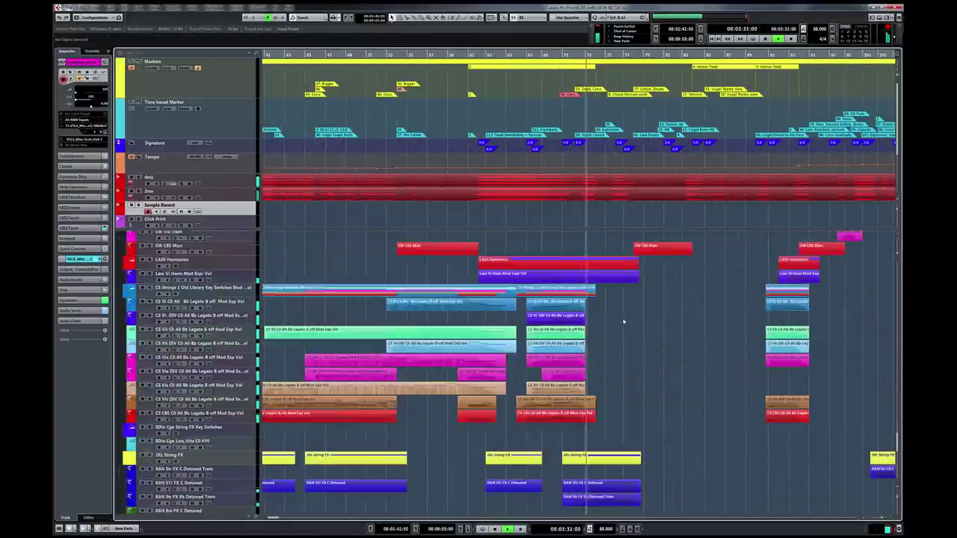
scroll(624, 322, up, 3)
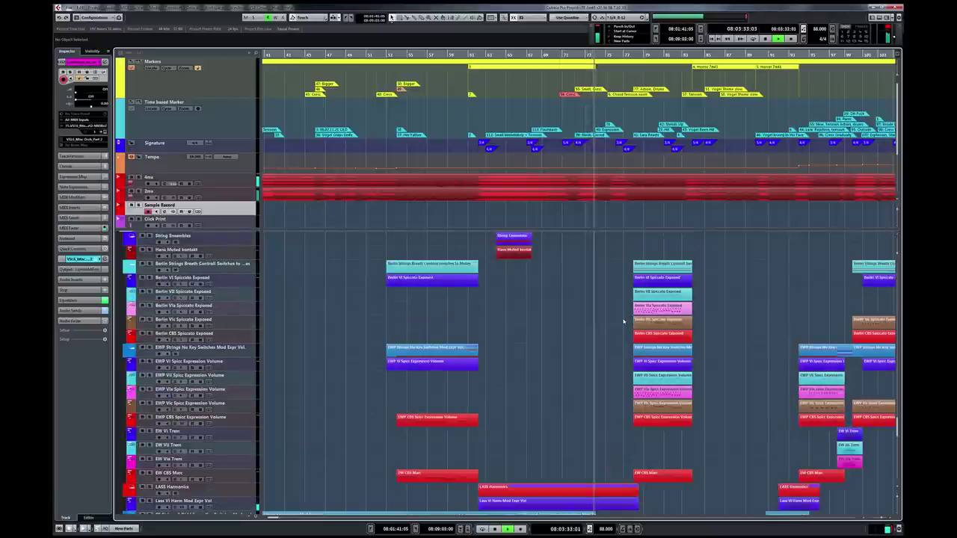
scroll(624, 322, right, 4)
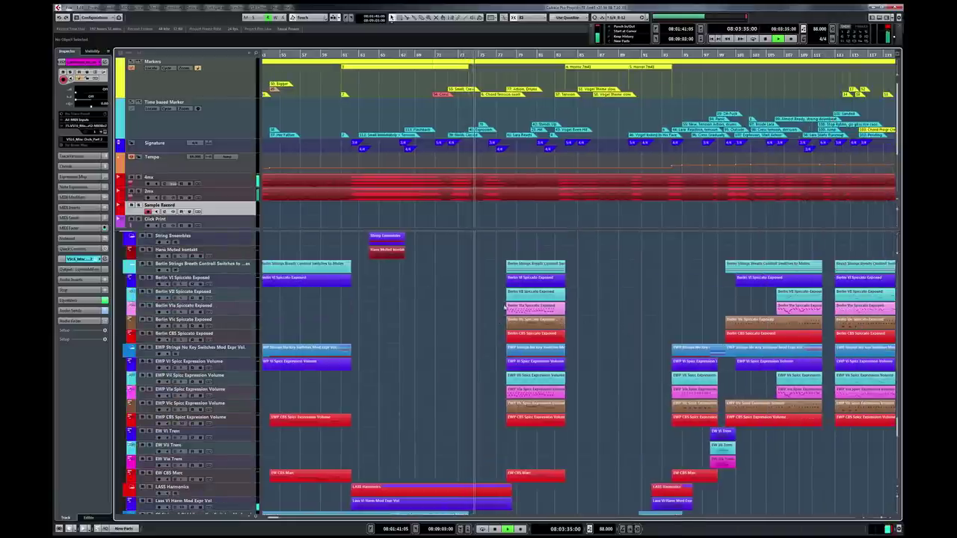
scroll(595, 320, down, 10)
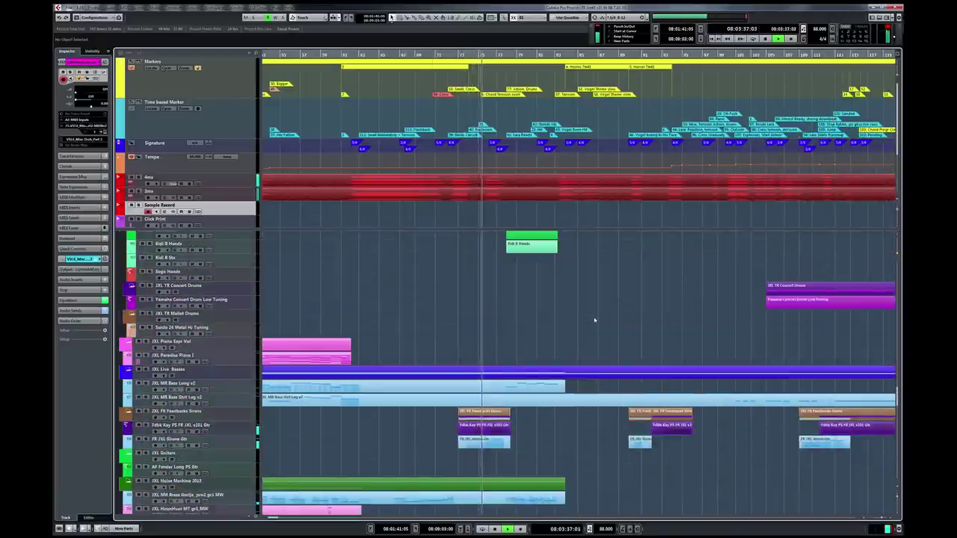
scroll(595, 320, up, 8)
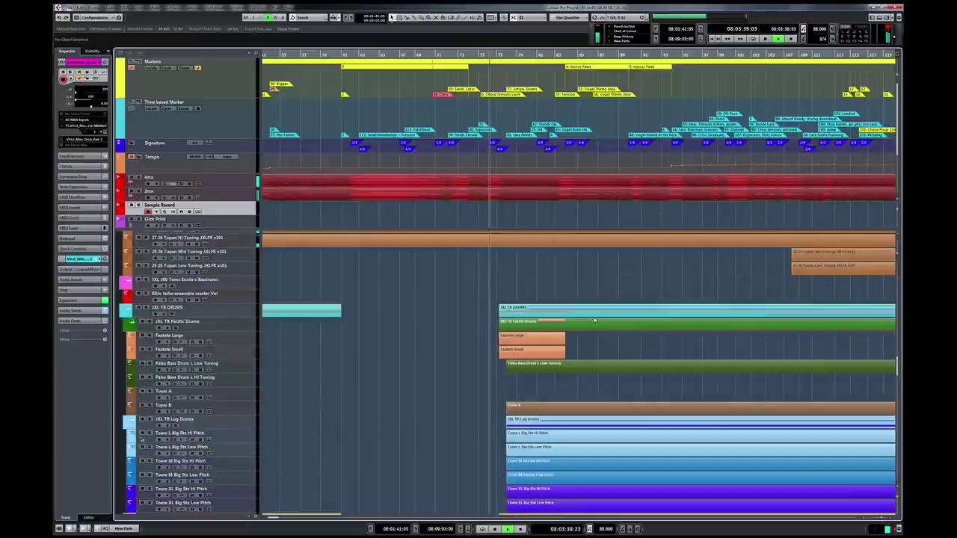
scroll(595, 320, up, 8)
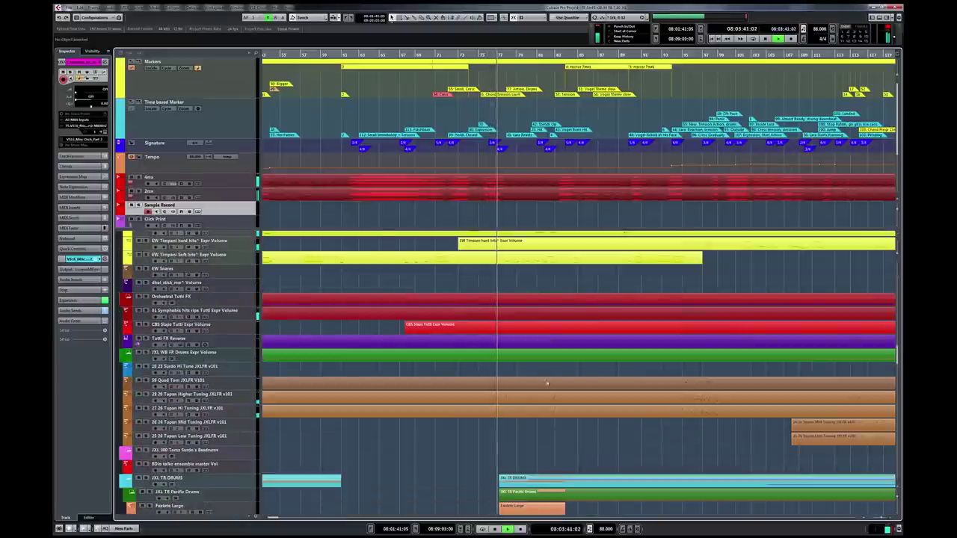
- Open the Tupan Higher Tuning and Tupan Hi Tuning parts in the Key Editor, examine their drum hits, and close it
double_click(564, 397)
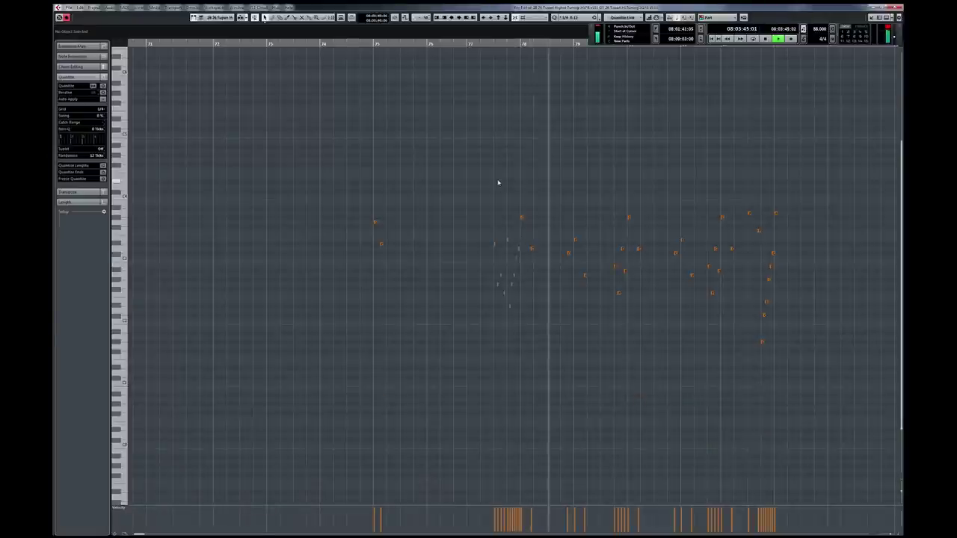
key(h)
key(h)
key(h)
key(g)
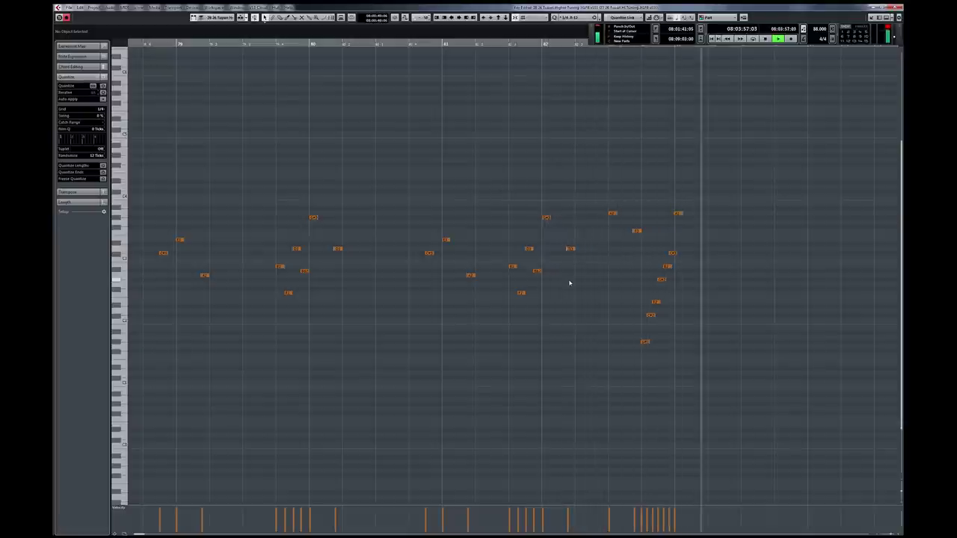
key(Escape)
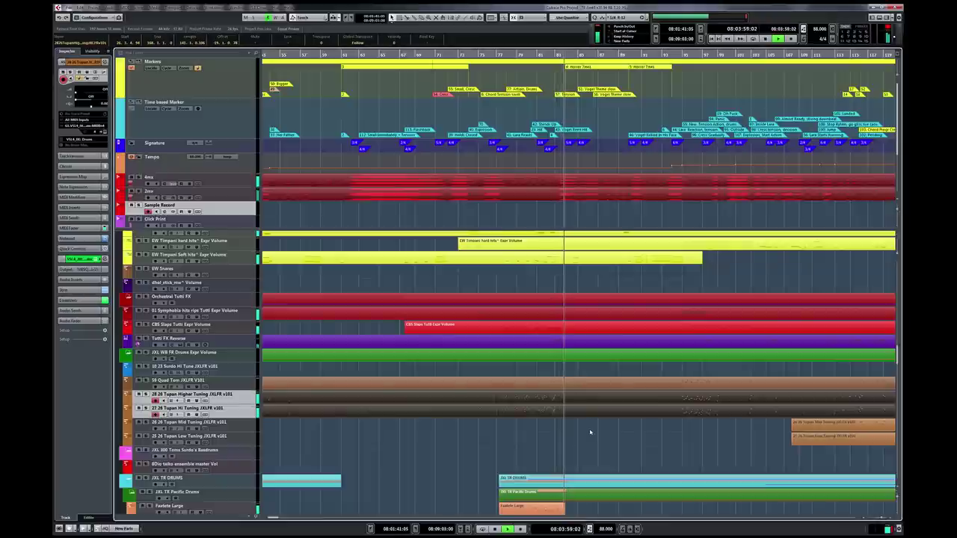
- Enlarge the 20_WHAM_Orch FX_Big Gliss and POUNDS Toolkit_Strings_Rises_1_QD tracks to show their audio clips in more detail
scroll(595, 436, down, 2)
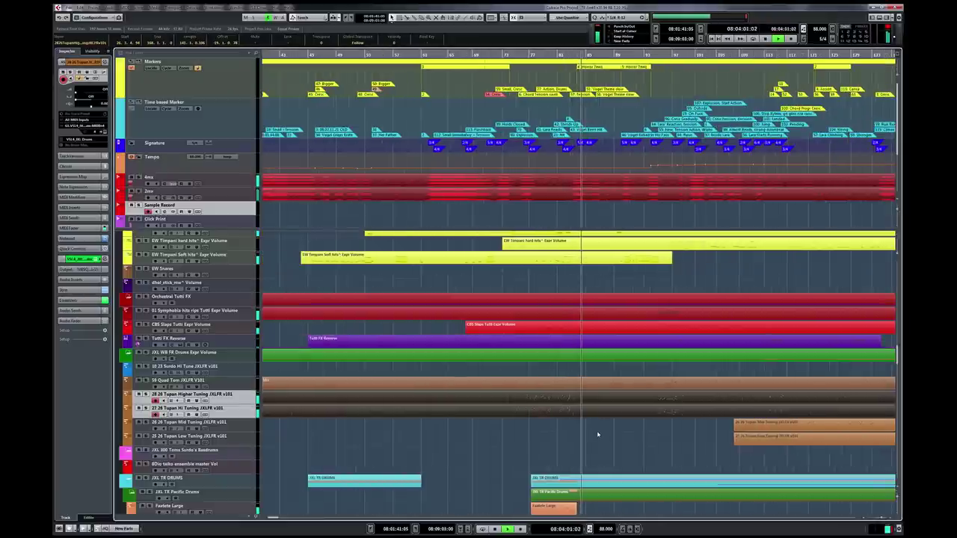
scroll(598, 434, down, 2)
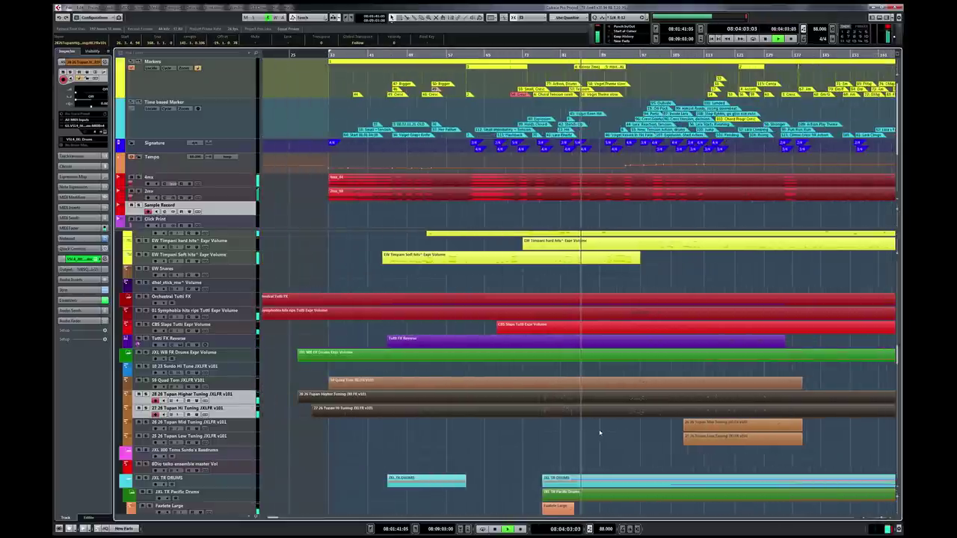
scroll(600, 432, right, 2)
scroll(567, 426, up, 6)
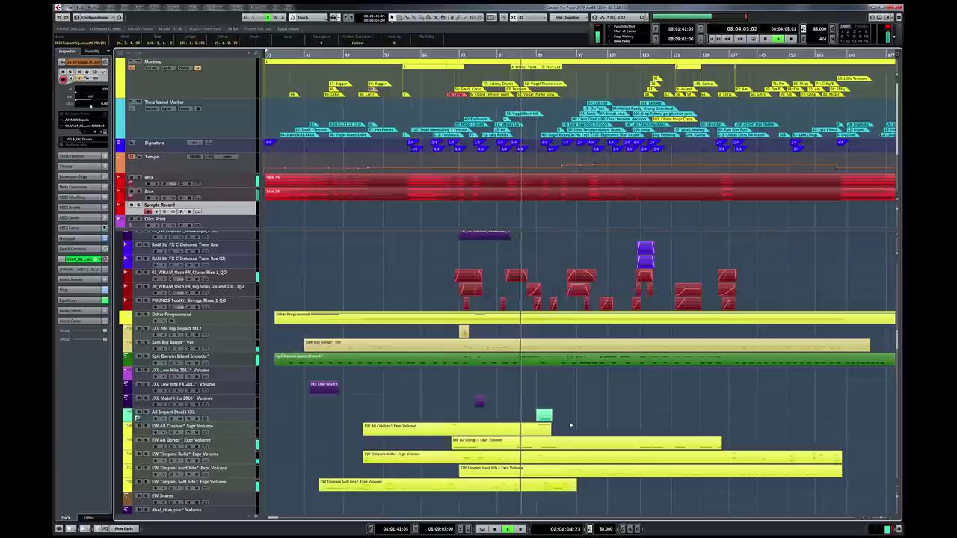
scroll(570, 425, up, 2)
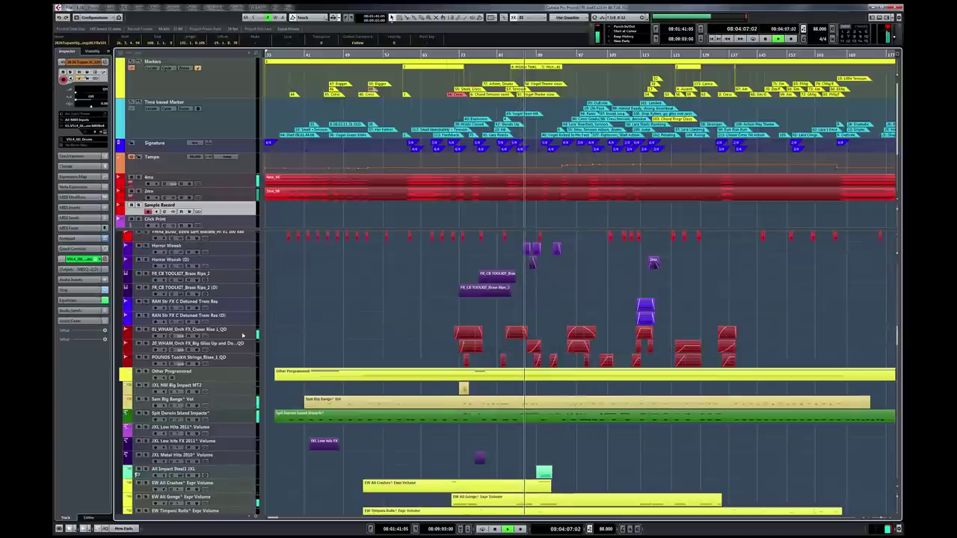
click(253, 337)
shift+click(247, 365)
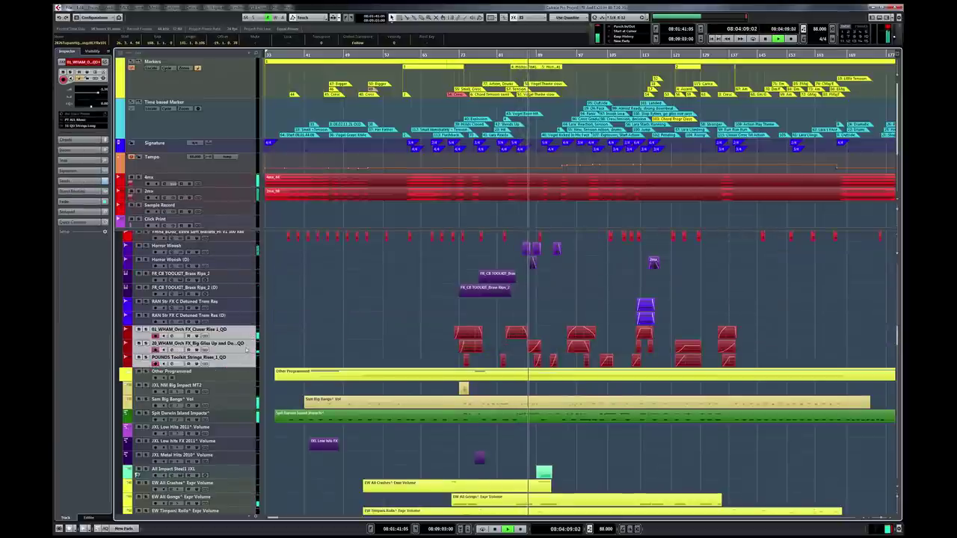
drag(249, 344, 250, 371)
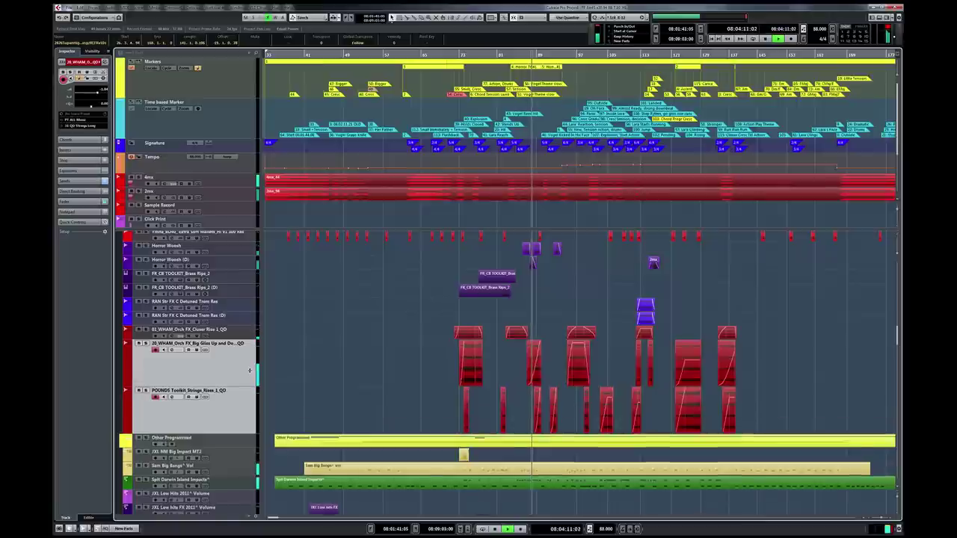
key(h)
key(h)
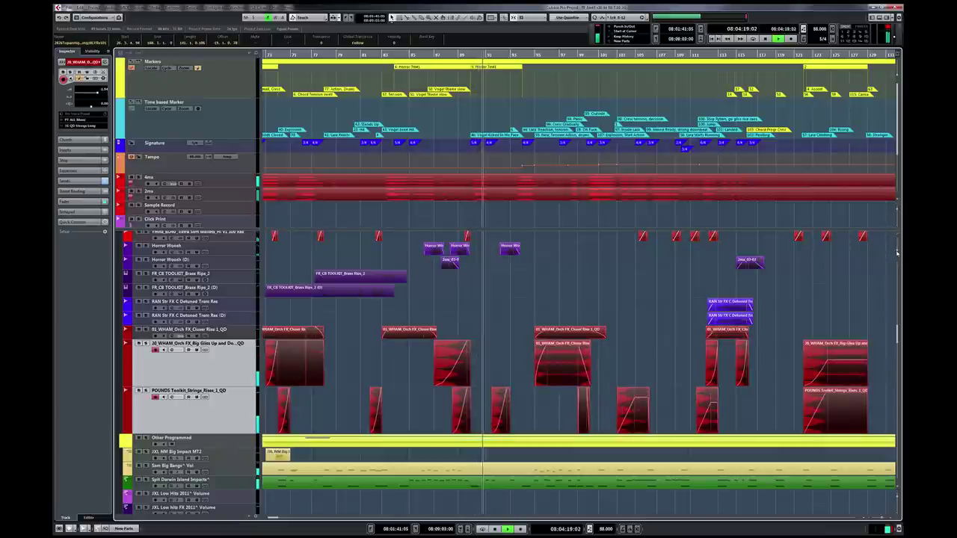
- Examine the resampled effects, voice, drum, brass and spiccato string tracks around the playback position
scroll(620, 287, up, 4)
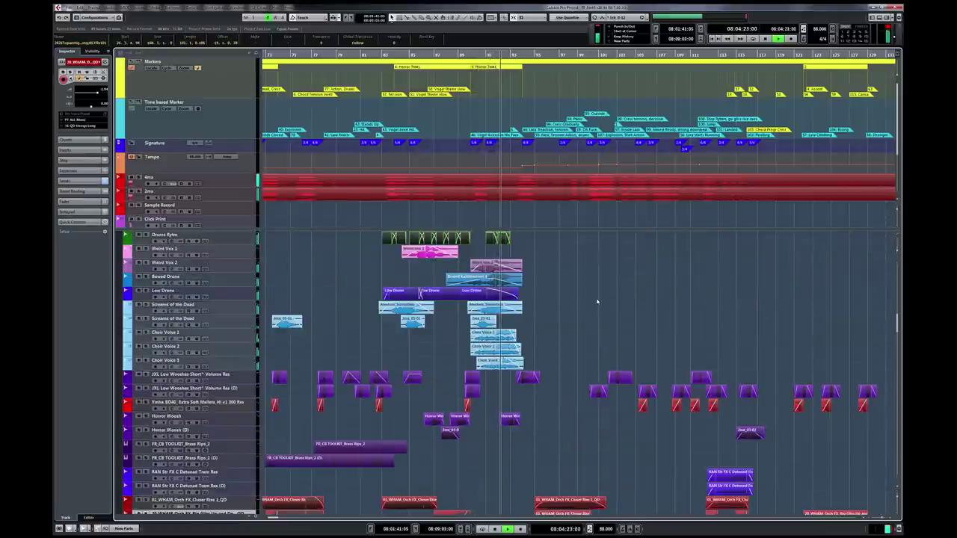
scroll(597, 302, up, 1)
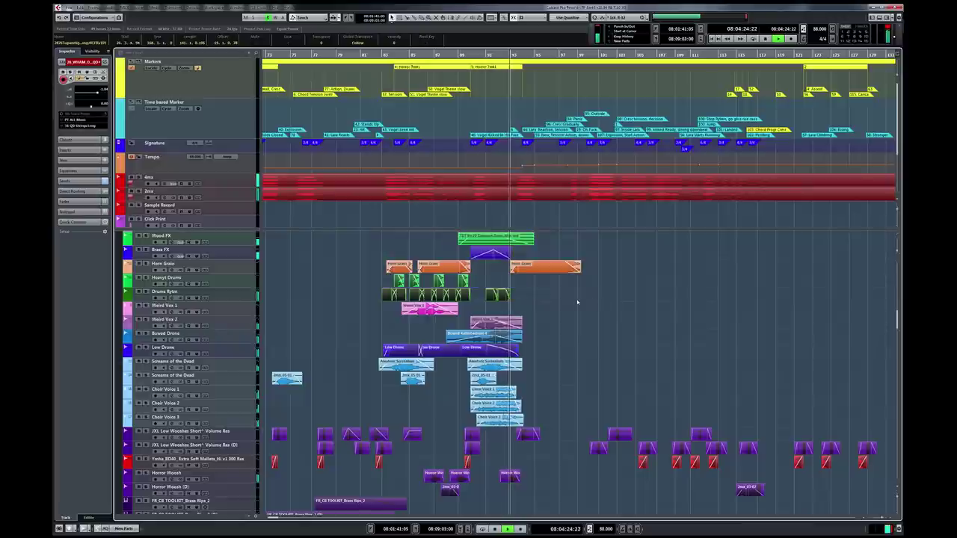
scroll(566, 304, up, 2)
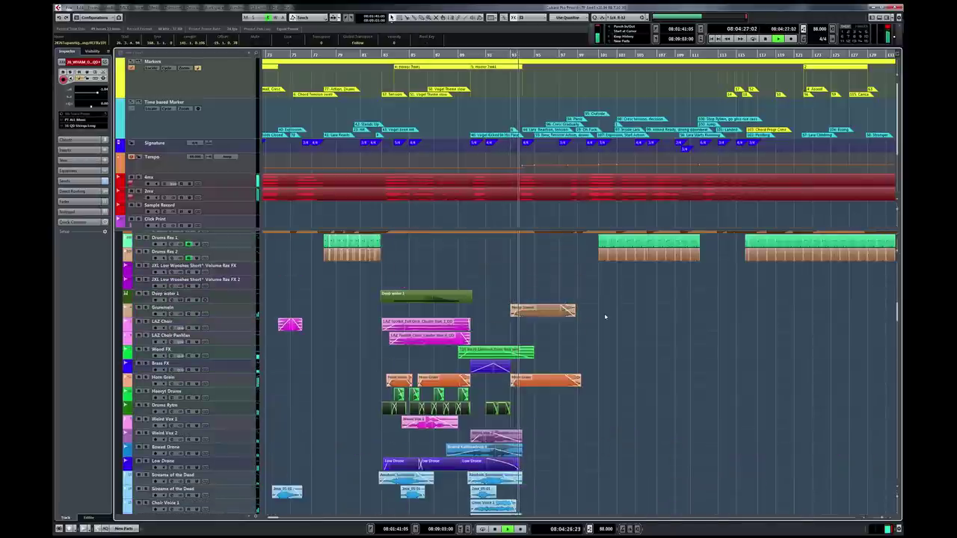
scroll(605, 318, down, 15)
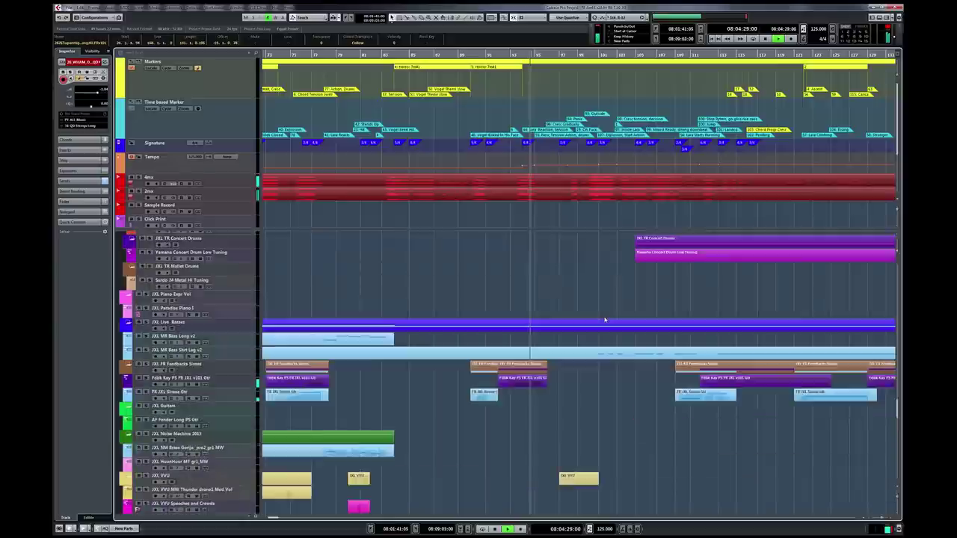
scroll(605, 321, down, 8)
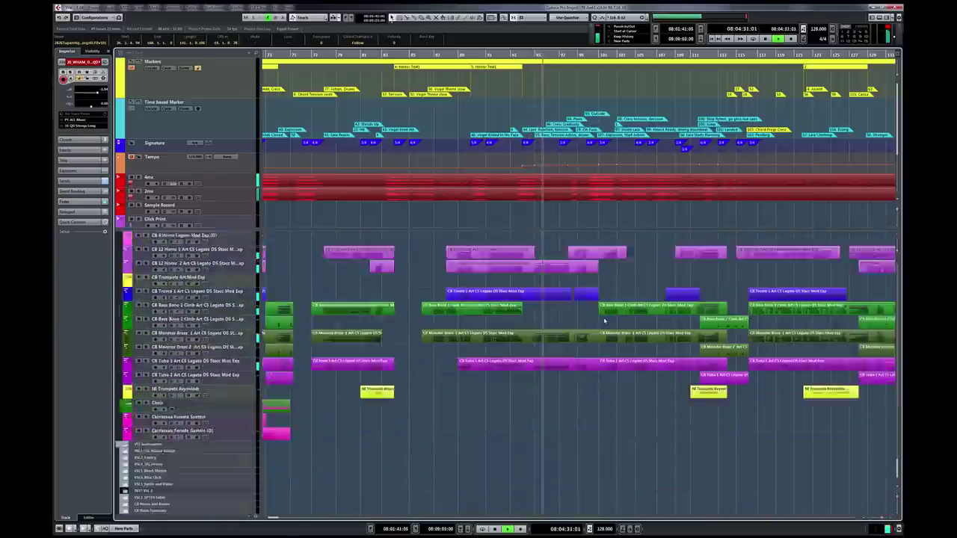
scroll(605, 321, up, 6)
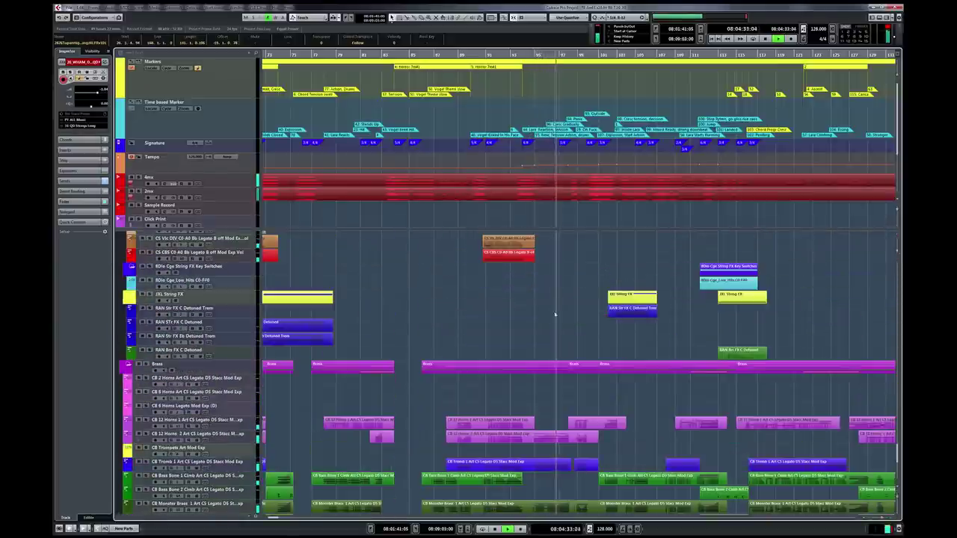
key(g)
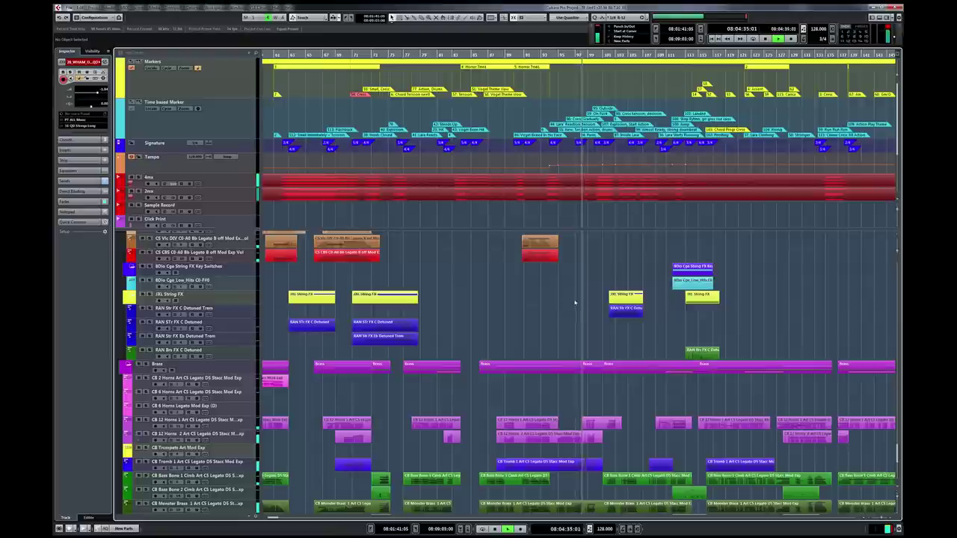
key(h)
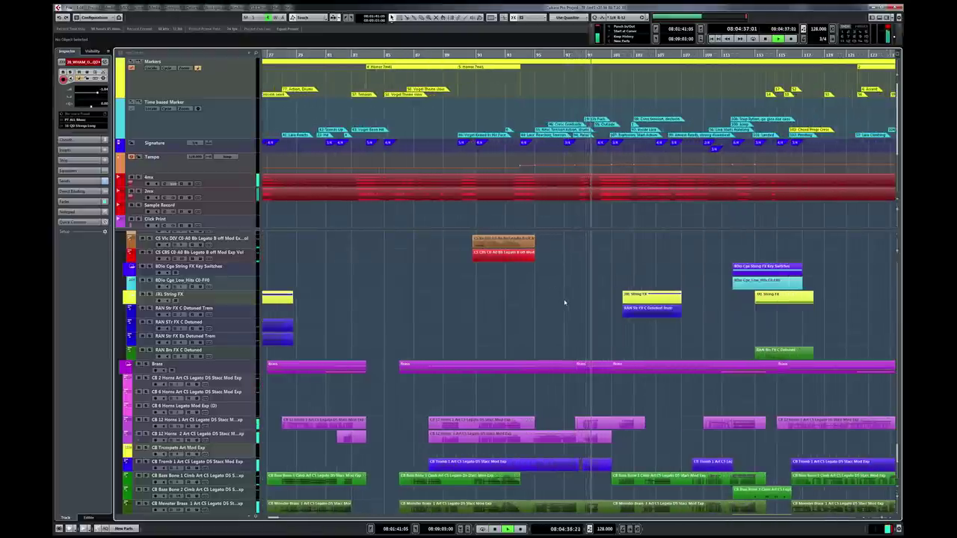
key(g)
scroll(576, 310, up, 8)
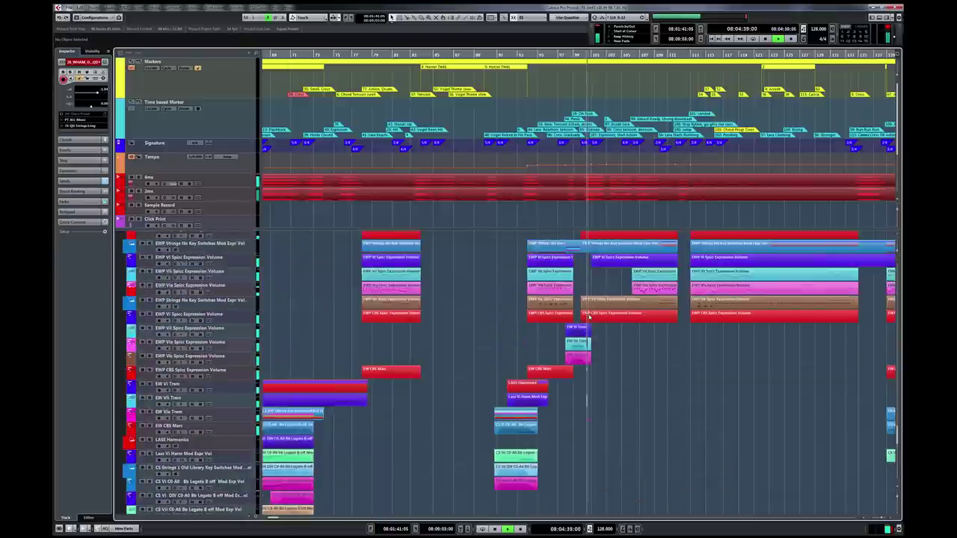
scroll(590, 320, up, 3)
scroll(611, 395, right, 2)
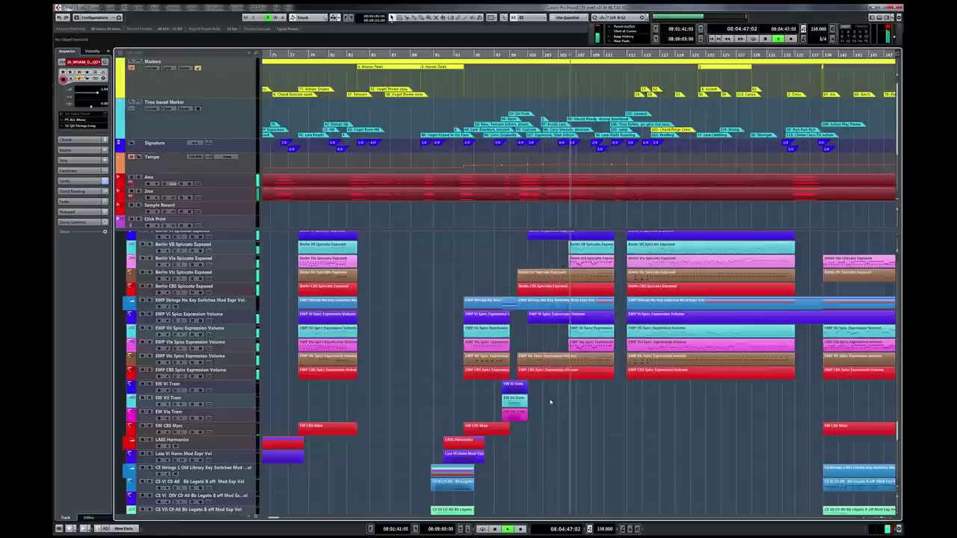
- Review the VST Instruments rack, view the Short Strings instance's Vienna Ensemble Pro server interface, and close both
key(F11)
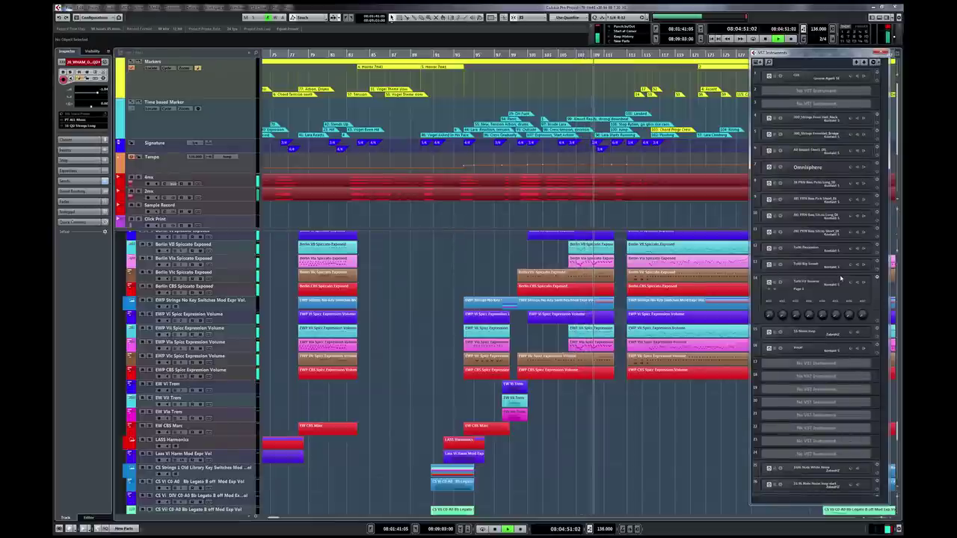
scroll(842, 278, down, 3)
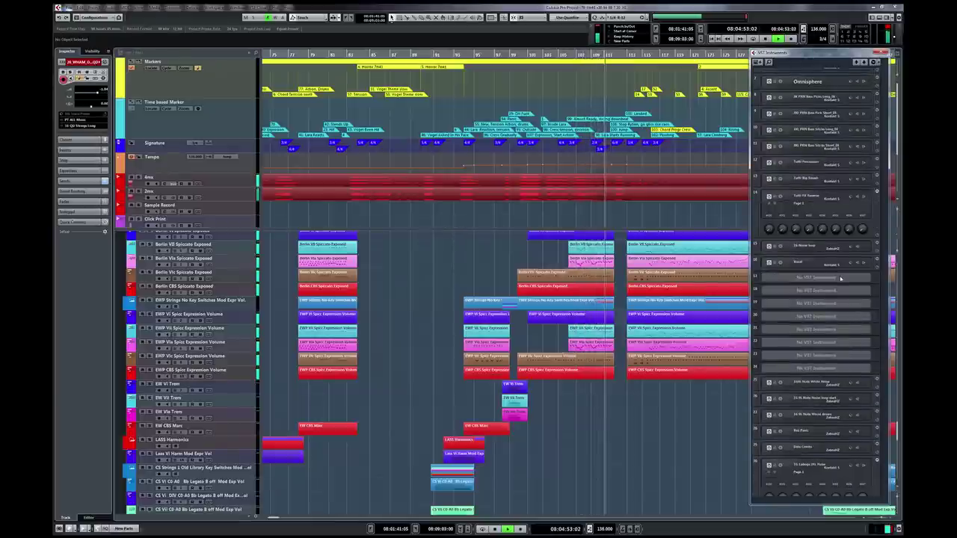
click(864, 63)
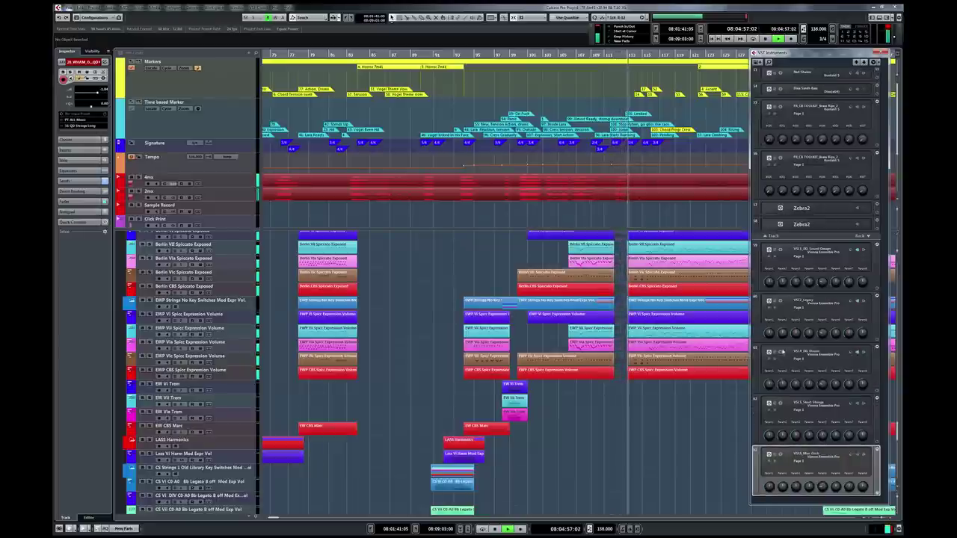
click(771, 403)
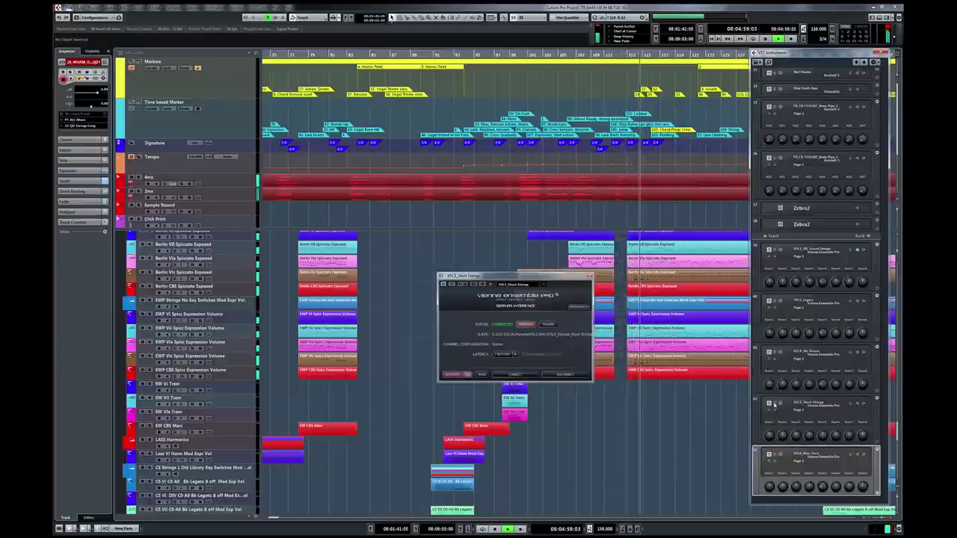
click(771, 403)
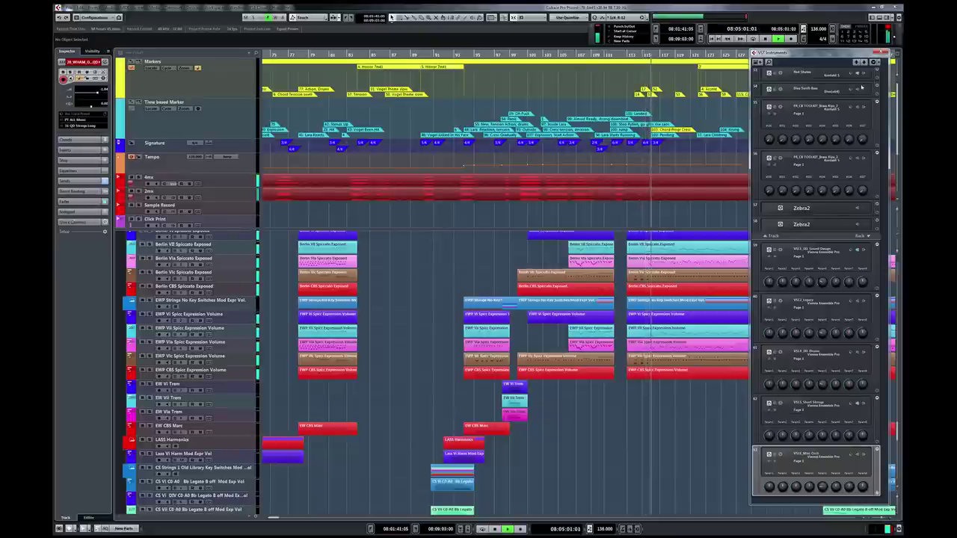
key(F11)
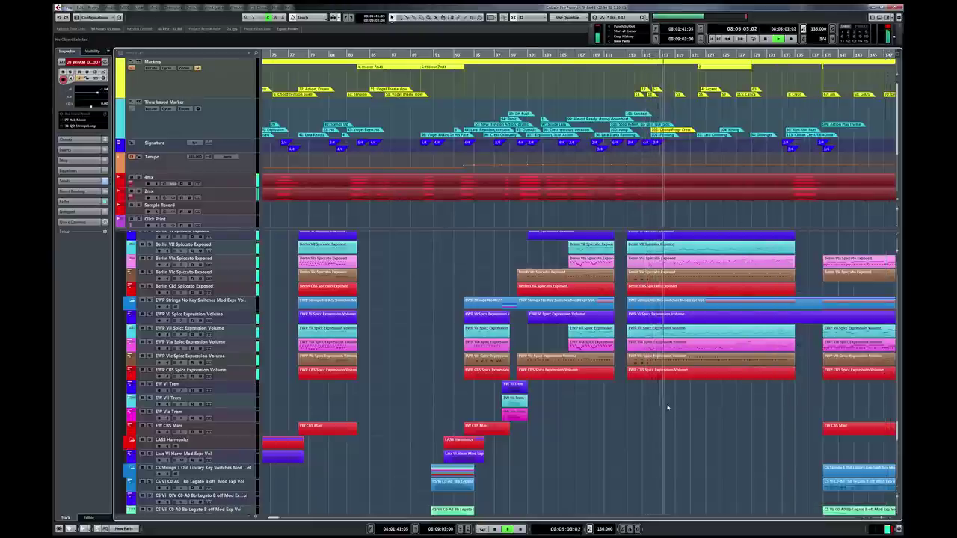
- Select the 4mx track and then the 2mx track to inspect them against the cue's overall layout
key(g)
key(g)
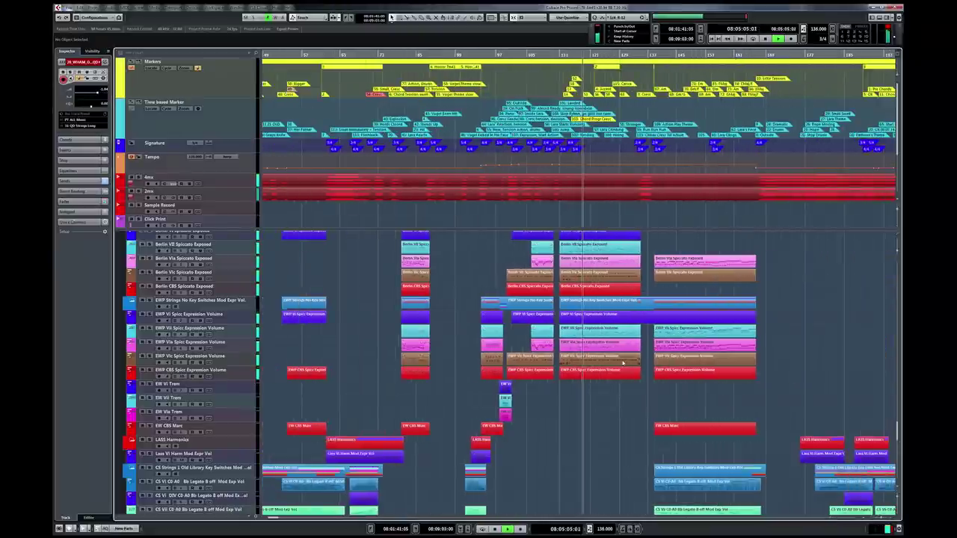
key(g)
key(h)
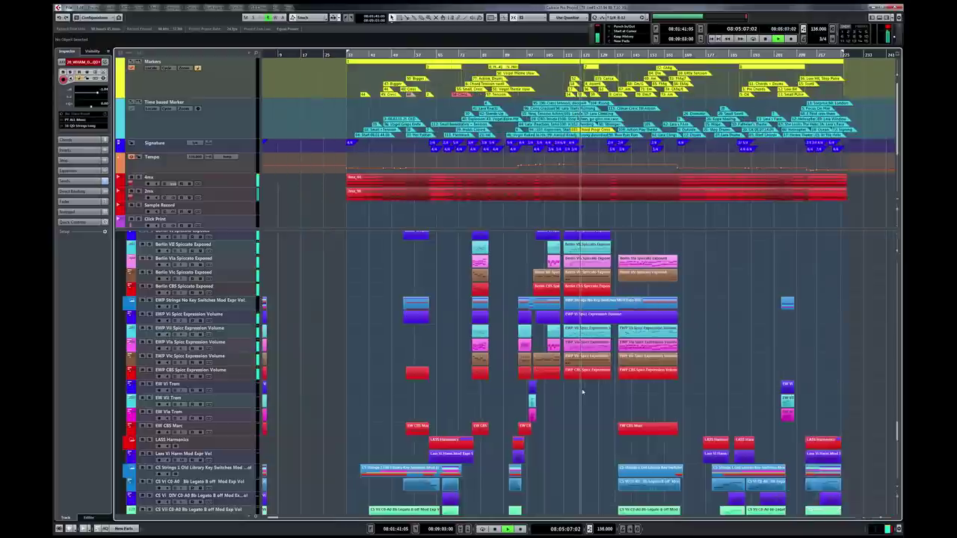
key(h)
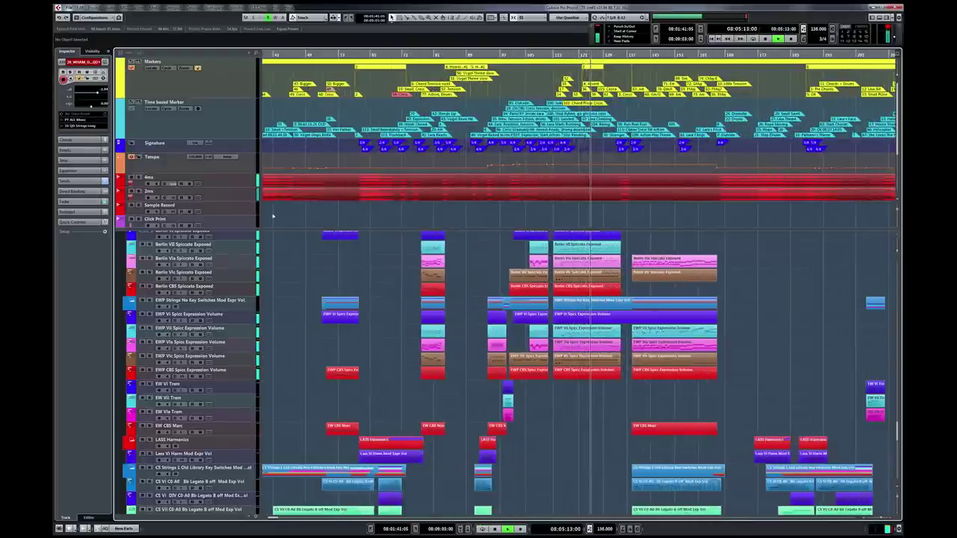
click(244, 185)
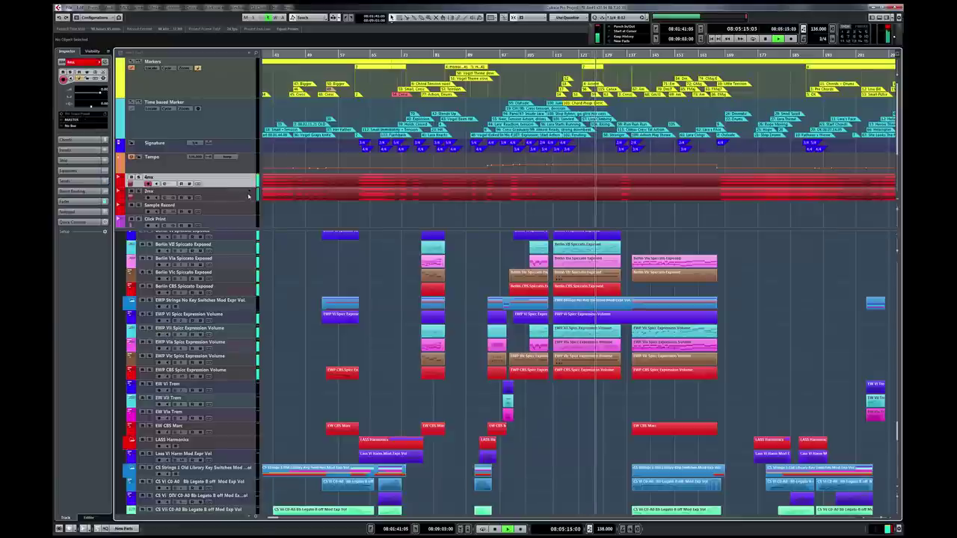
click(249, 197)
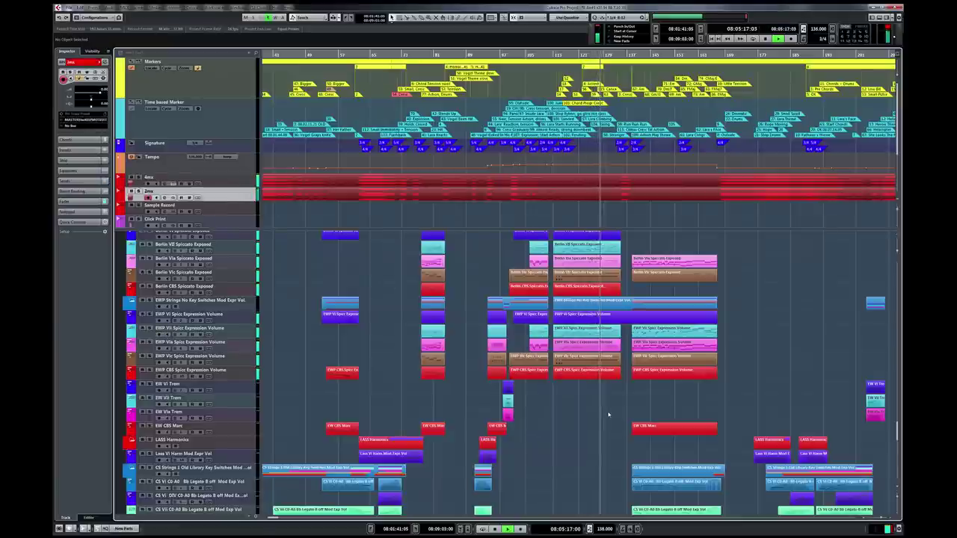
- Examine the JXL Scoring, Berlin and EWP spiccato string tracks across the cue and around the playback position
scroll(596, 410, down, 1)
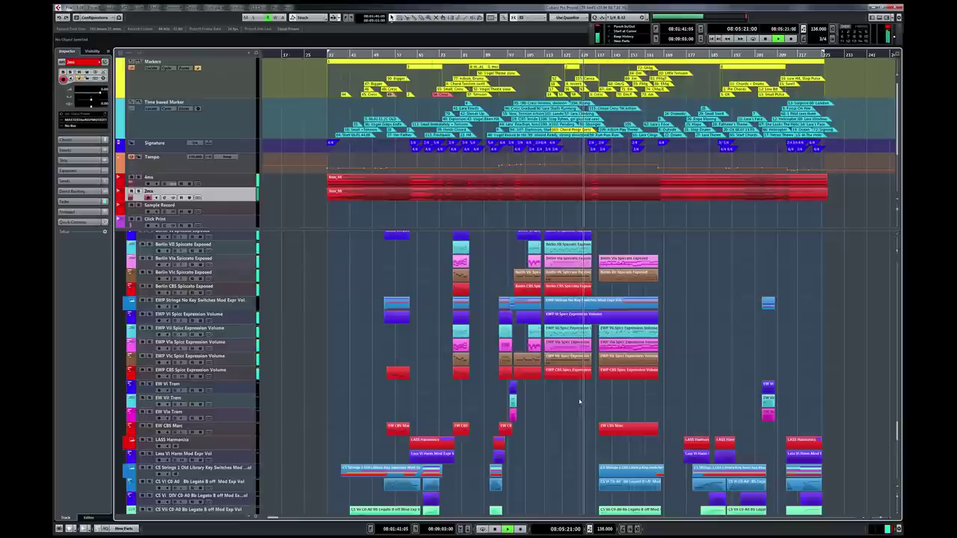
scroll(580, 403, up, 3)
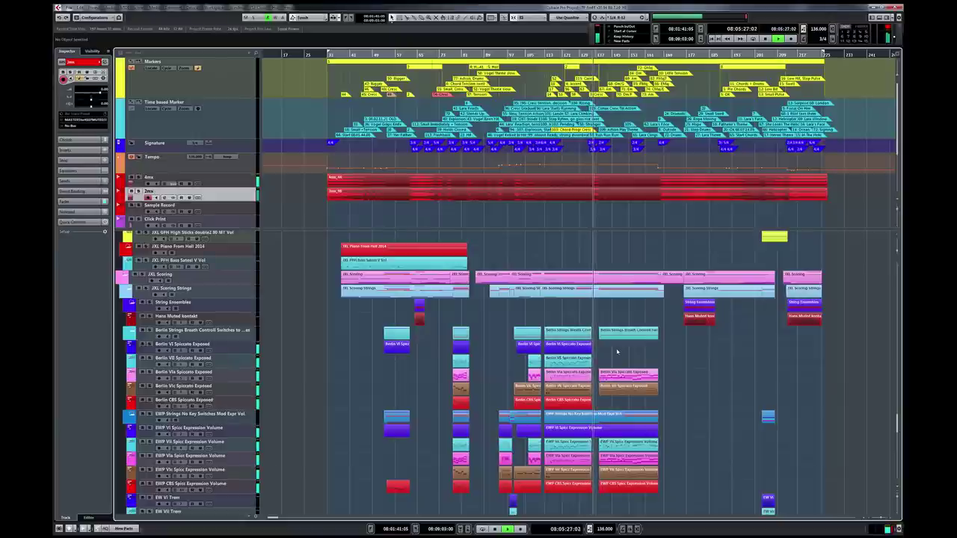
key(h)
key(h)
key(h)
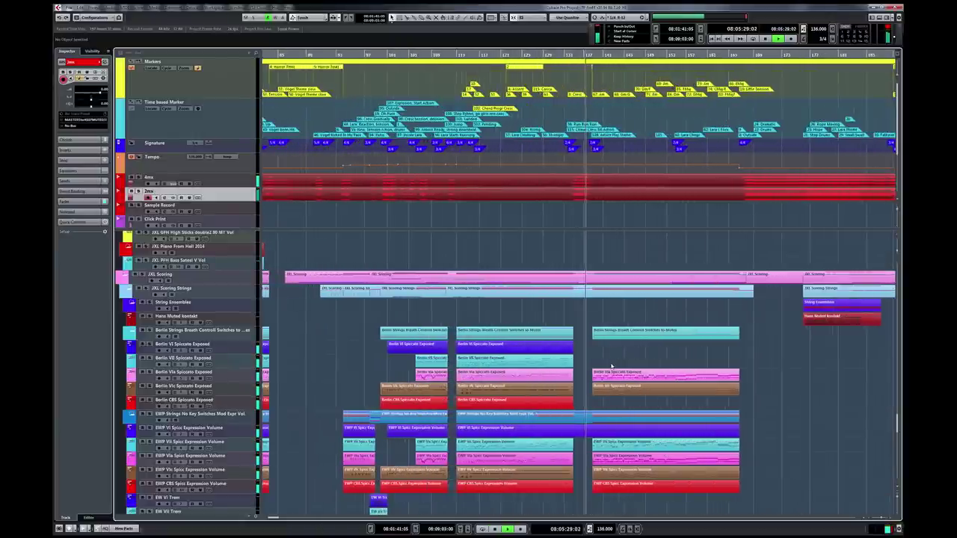
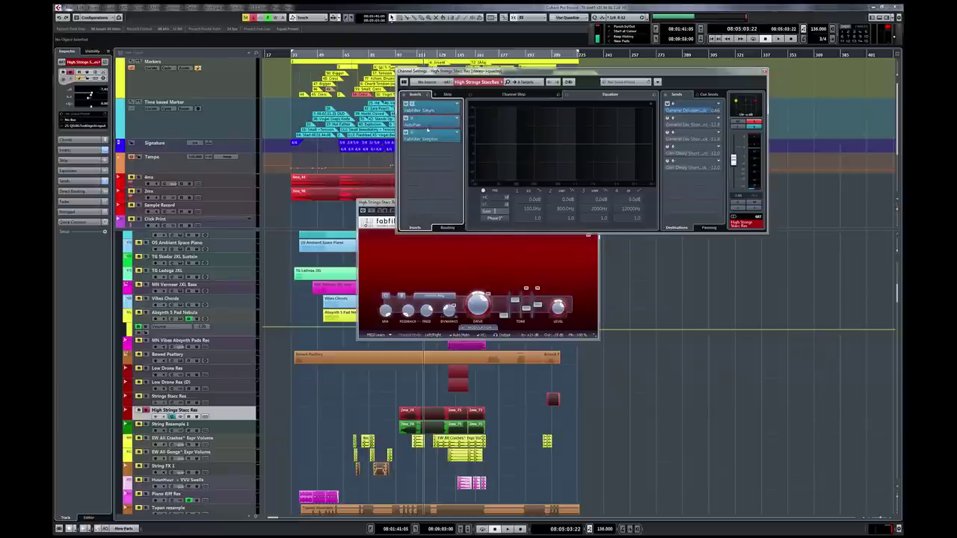
- Open the AutoPan and FabFilter Simplon inserts of the High Strings Stacc Res channel and arrange all plug-in and channel windows without overlap
click(428, 127)
drag(423, 89, 767, 195)
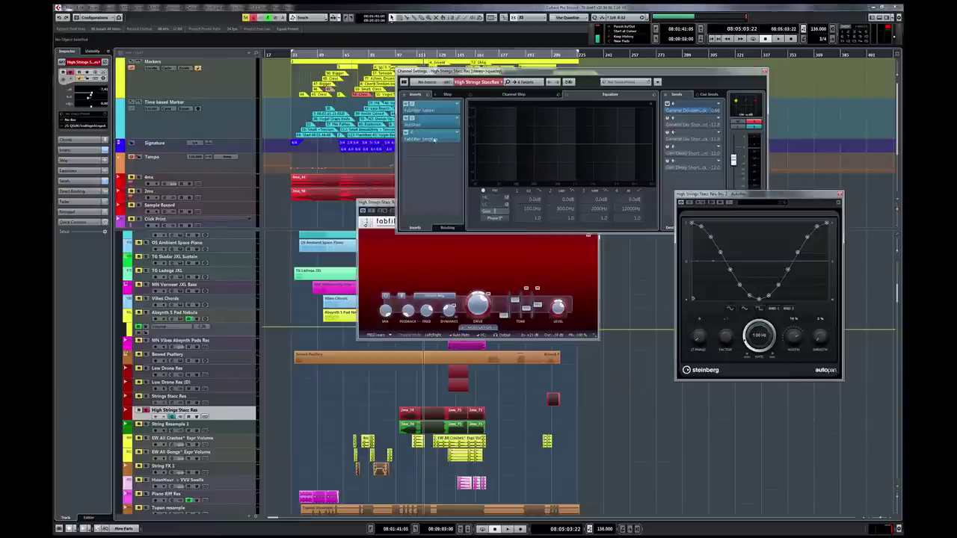
click(434, 140)
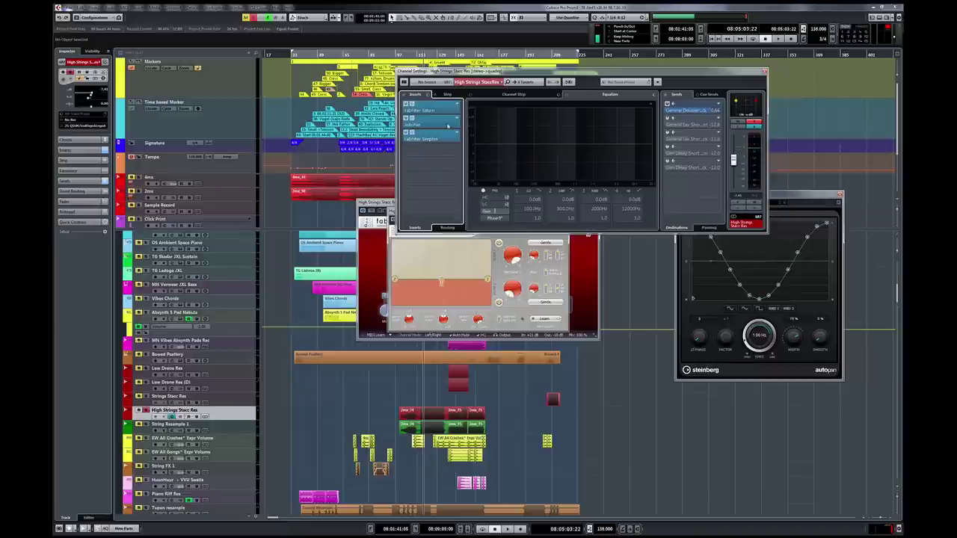
drag(452, 70, 441, 19)
drag(453, 213, 580, 390)
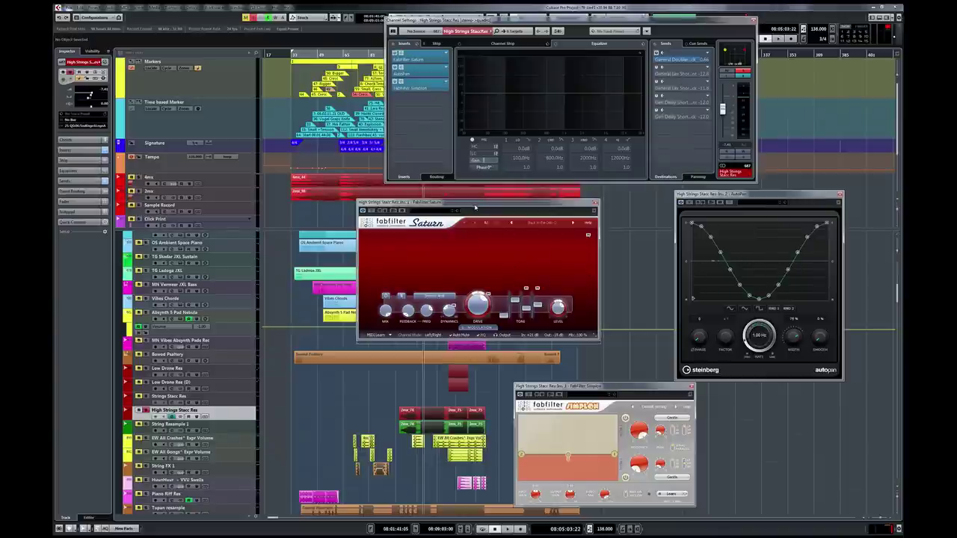
- Audition the High Strings Stacc Res track with its Saturn, AutoPan and Simplon inserts, comparing active and bypassed inserts
drag(474, 203, 475, 208)
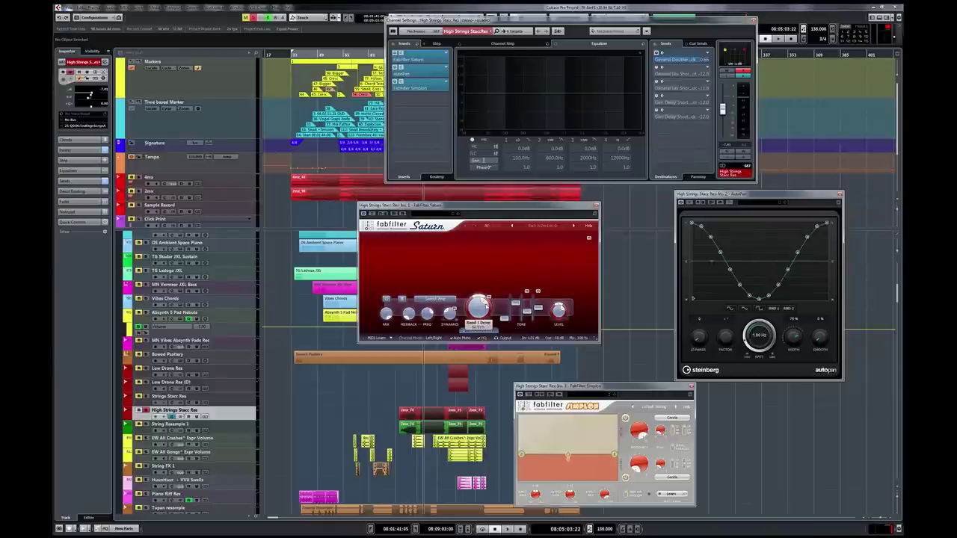
mouse_move(479, 307)
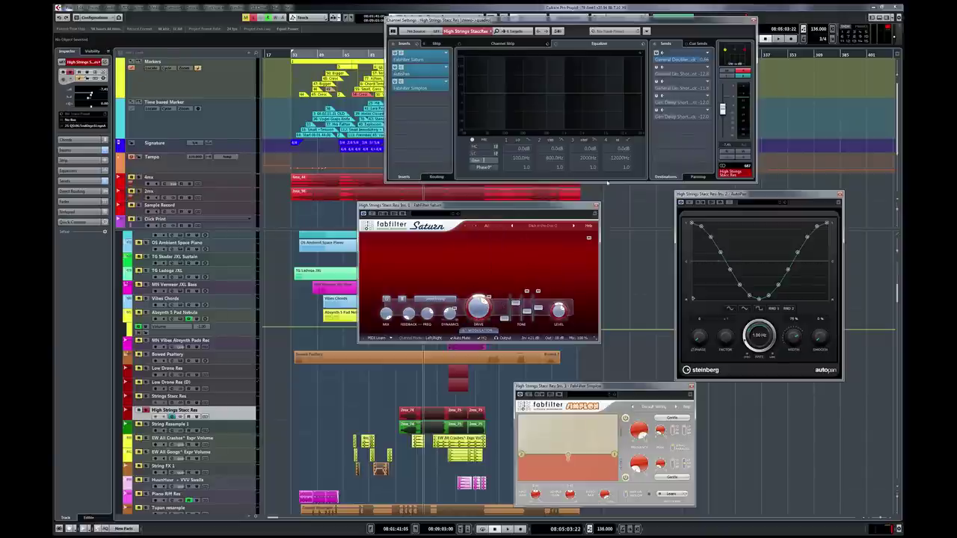
key(space)
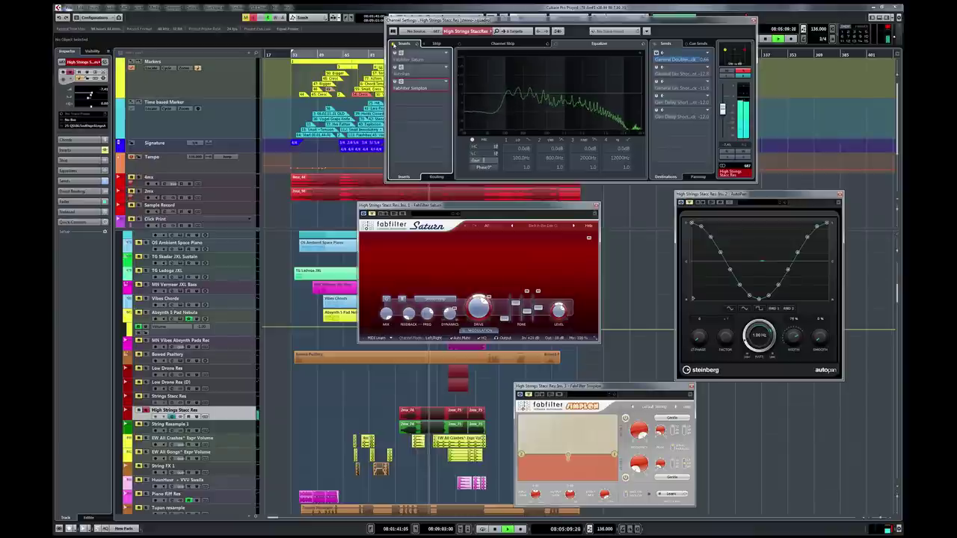
click(394, 45)
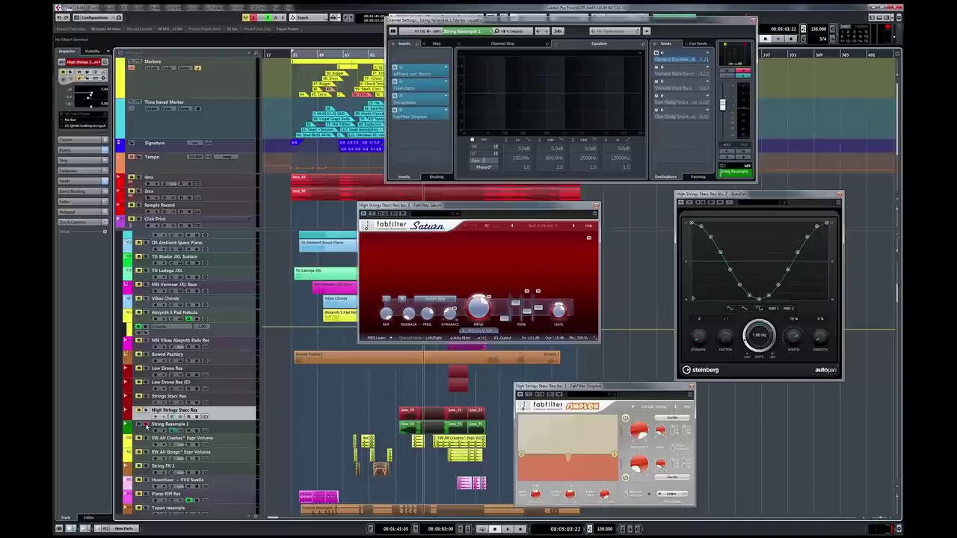
- Play the soloed String Resample 1 track and close the open Saturn, Simplon, AutoPan and channel settings windows
key(space)
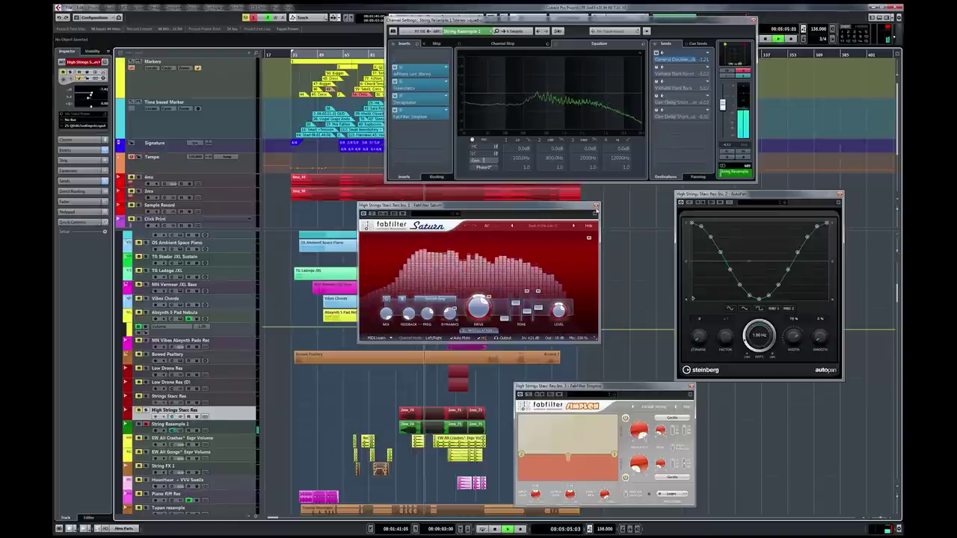
key(ctrl+w)
key(ctrl+w)
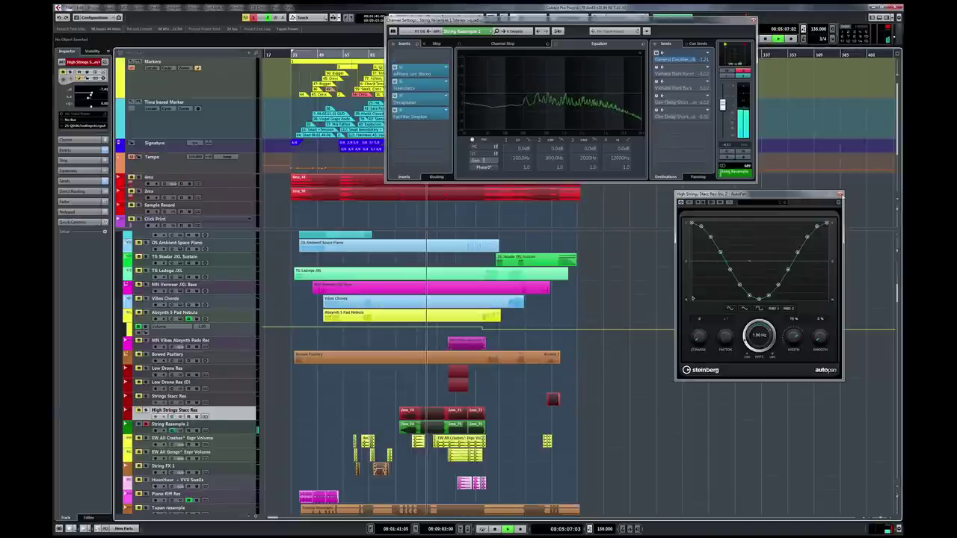
key(ctrl+w)
key(ctrl+w)
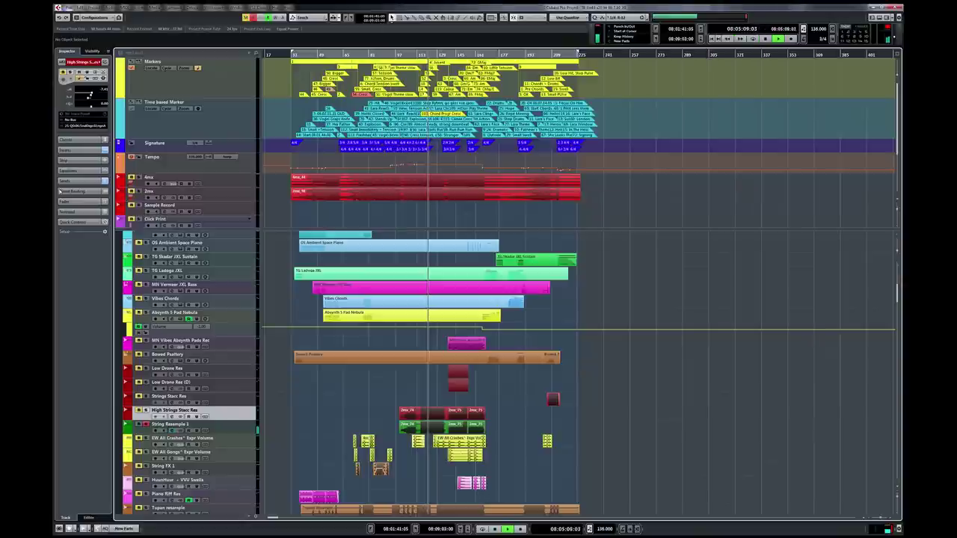
- Open String Resample 1's channel settings and its InPhase, Tremolator, Decapitator and FabFilter Simplon inserts, arranging the plug-in windows side by side
key(Down)
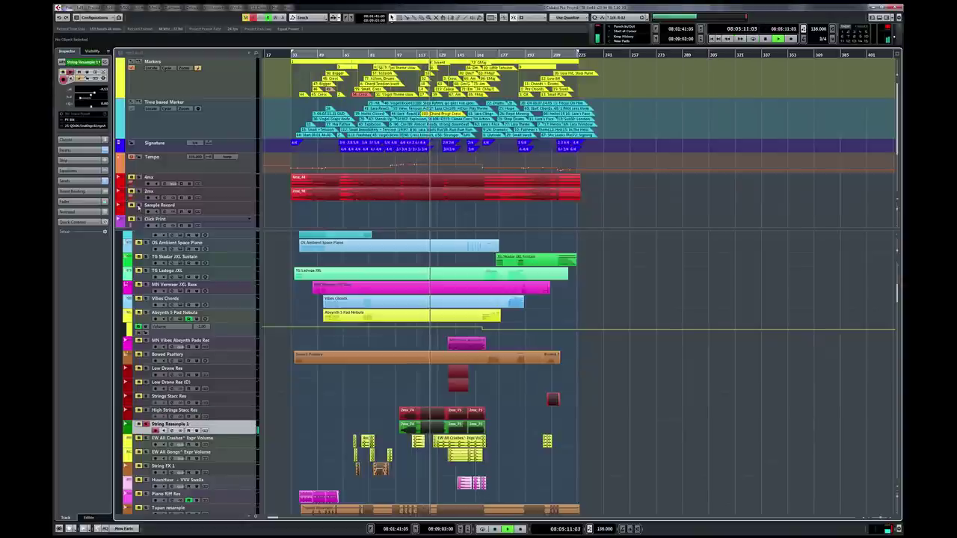
key(e)
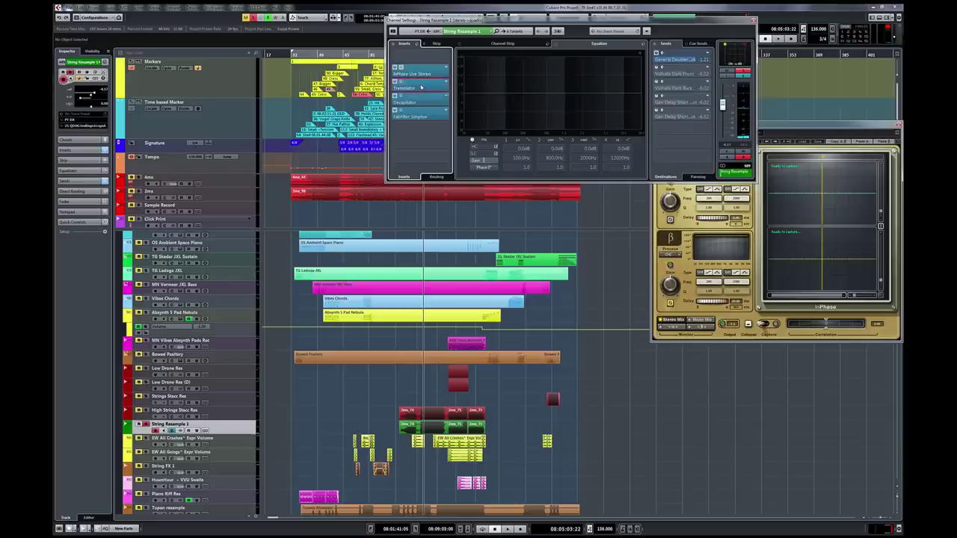
click(421, 88)
drag(448, 217, 168, 38)
click(409, 102)
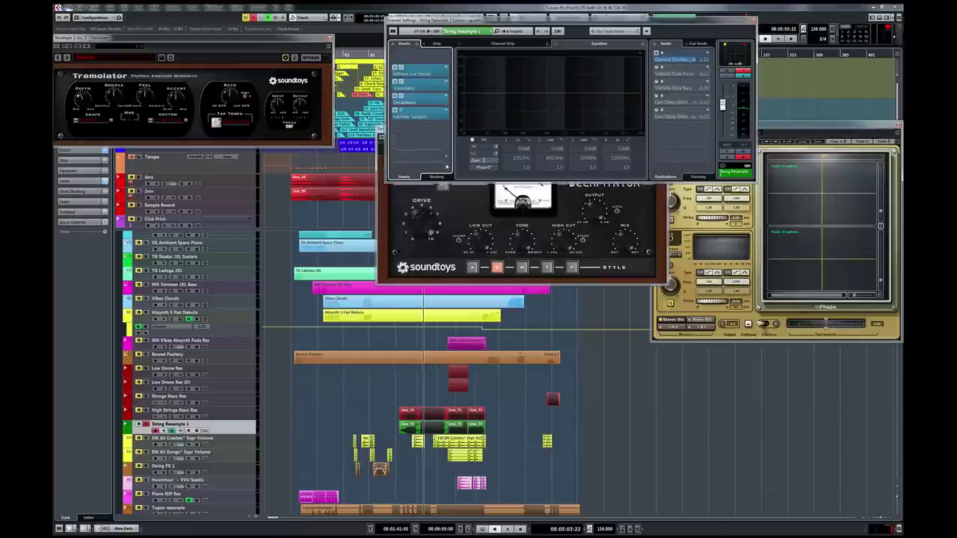
drag(478, 129, 196, 234)
click(424, 117)
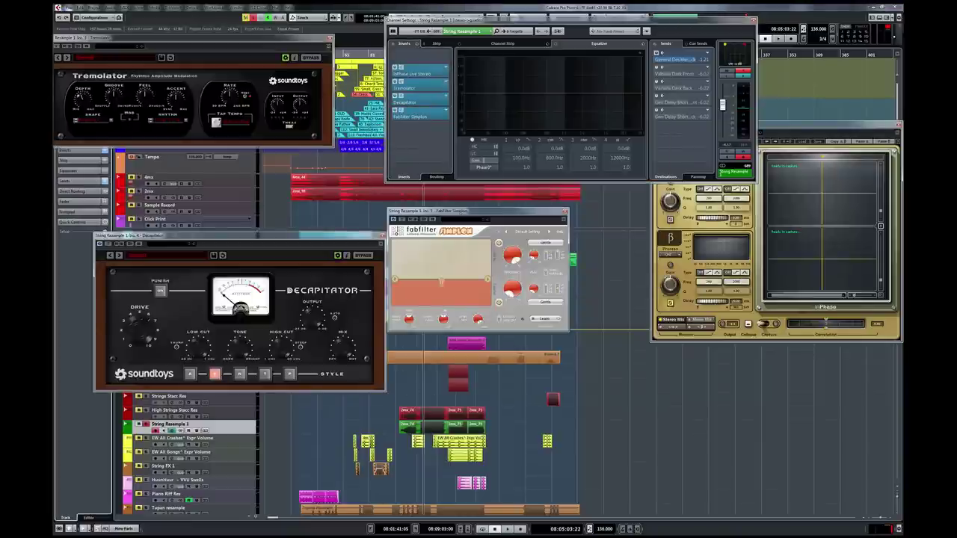
drag(460, 212, 493, 223)
click(784, 132)
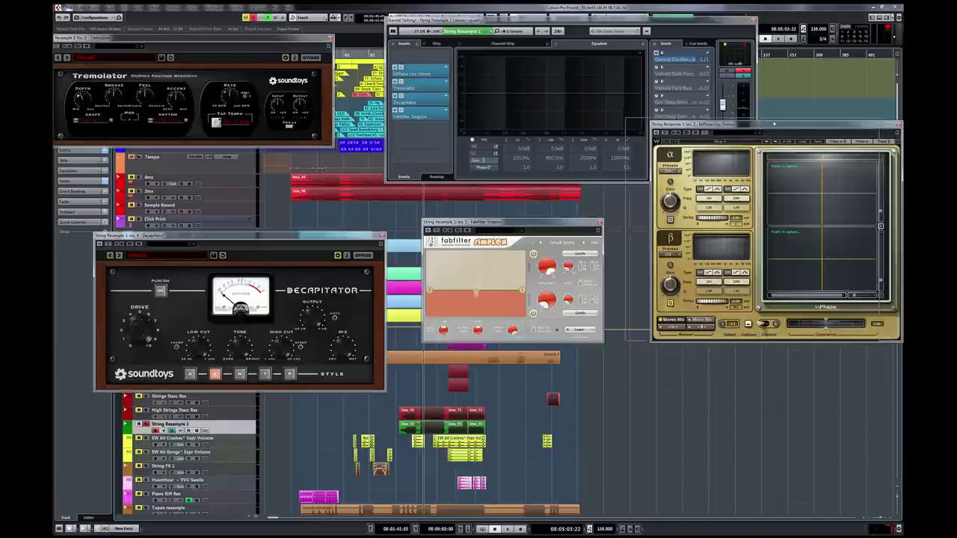
drag(784, 132, 767, 139)
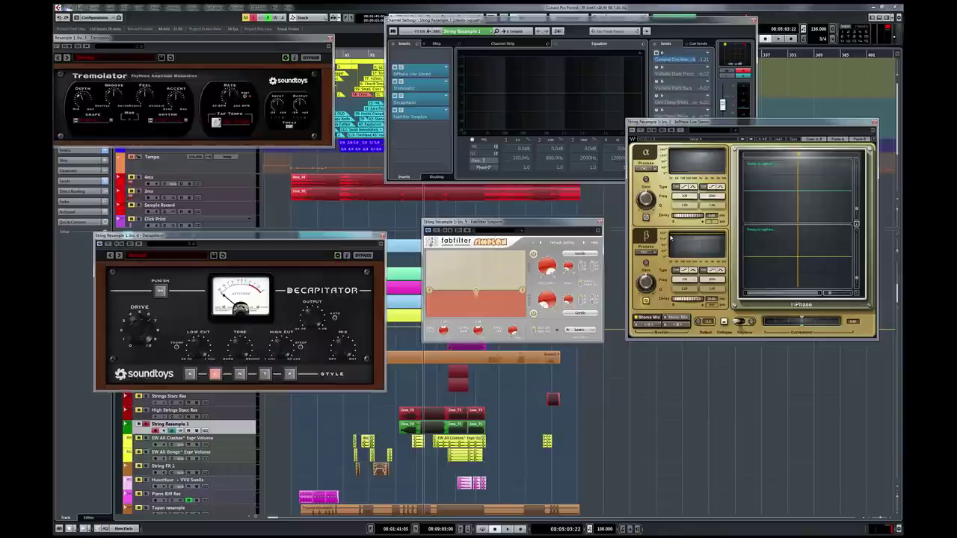
- Reposition the Tremolator window, examine its expanded shape and rhythm editors, collapse them, and nudge the Decapitator window
drag(251, 37, 288, 91)
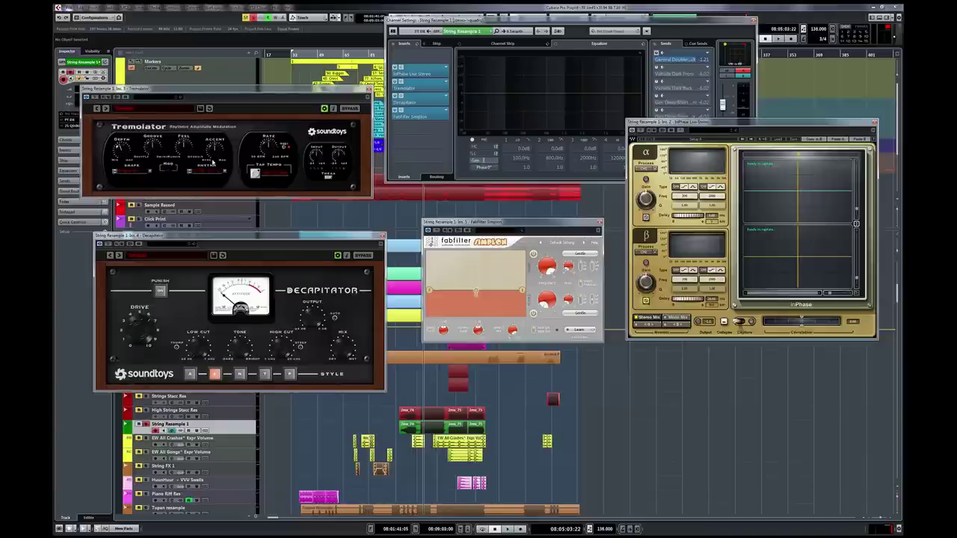
click(329, 178)
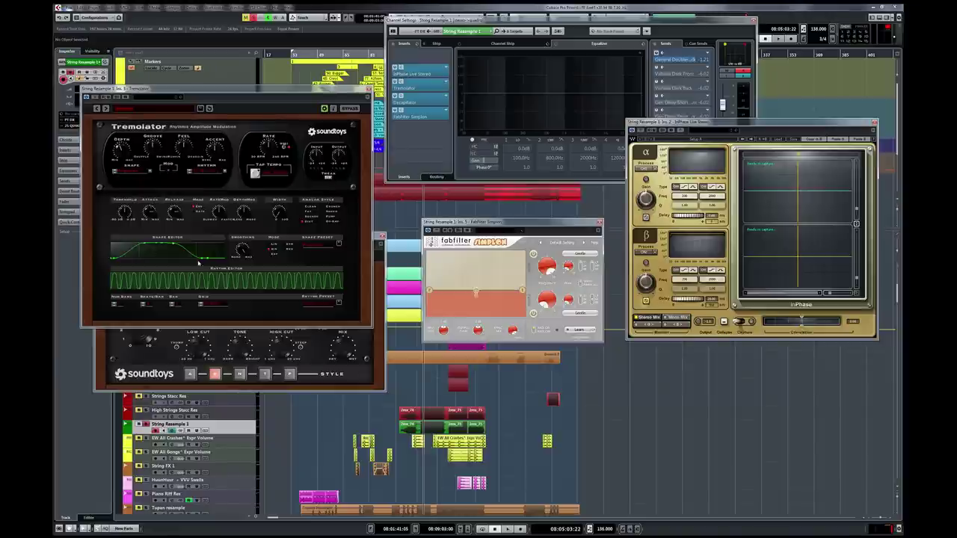
click(328, 177)
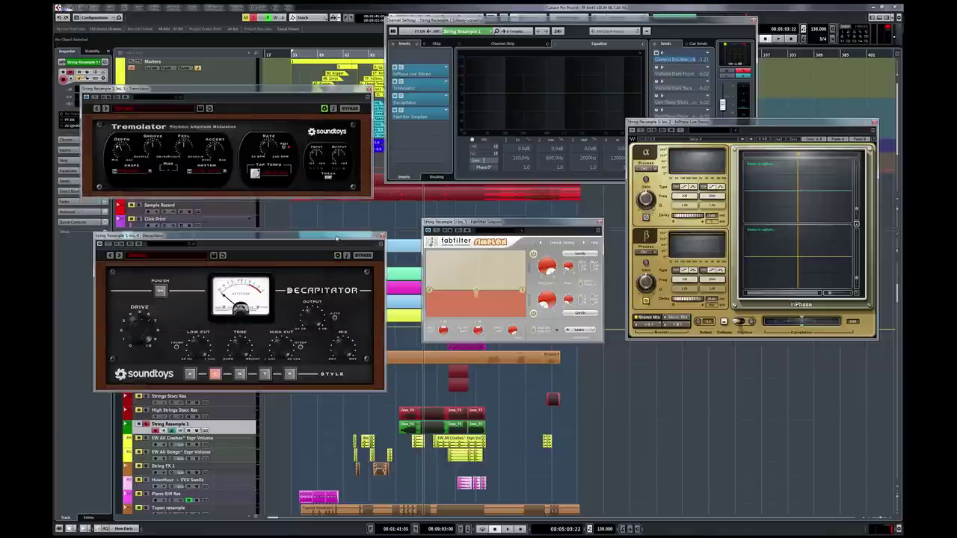
drag(335, 238, 338, 237)
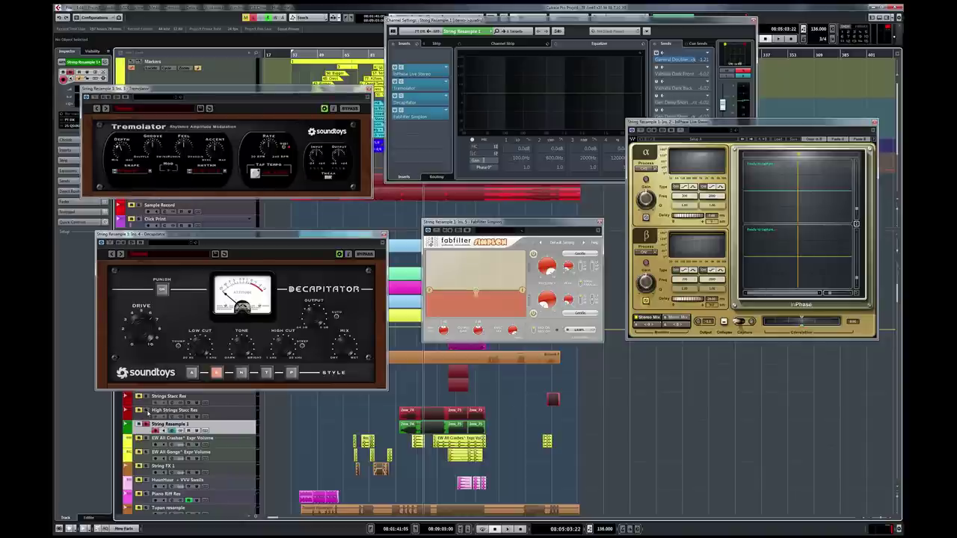
- Solo the High Strings Stacc Res track, select the spiccato string parts, and solo the EWP Strings No Key Switches Mod Expr Vol tracks
click(147, 413)
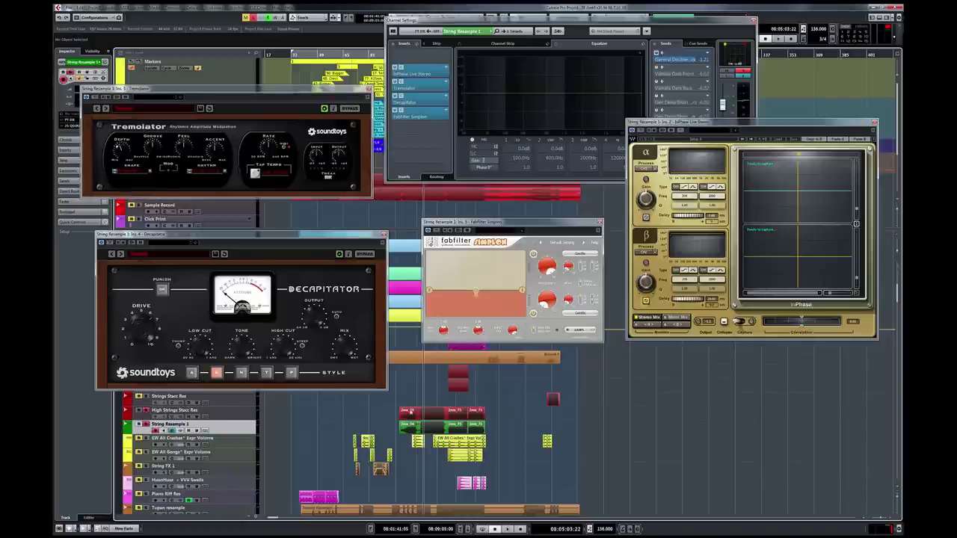
scroll(487, 395, down, 10)
scroll(488, 394, down, 10)
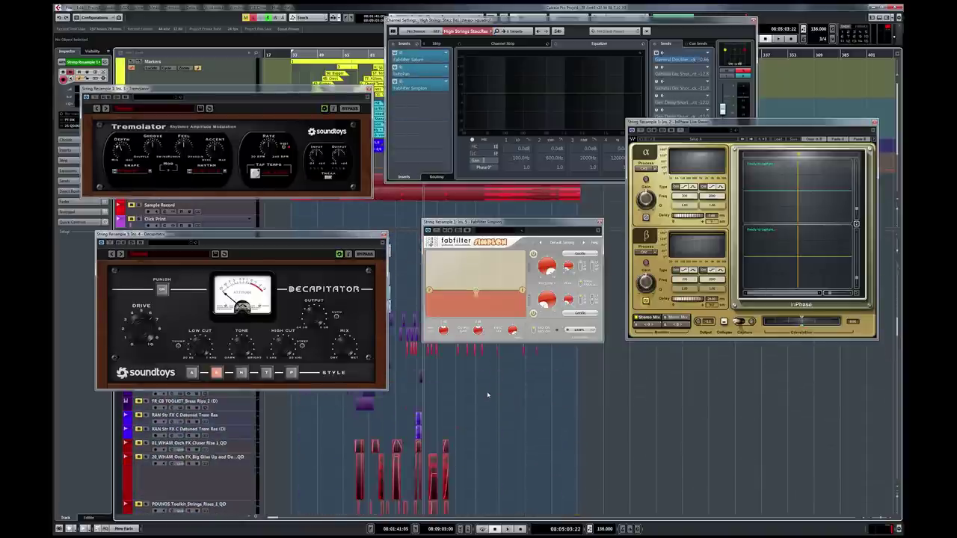
scroll(488, 394, down, 10)
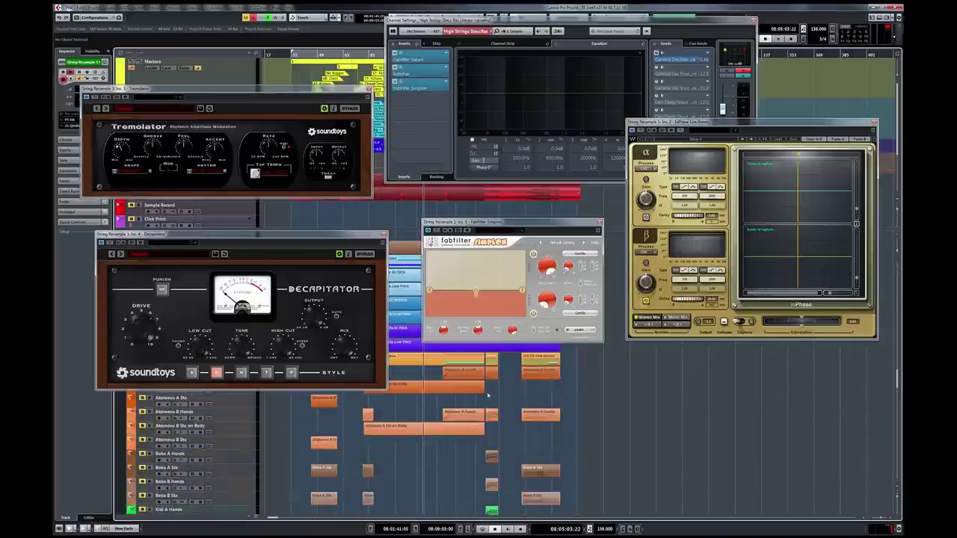
scroll(488, 394, down, 3)
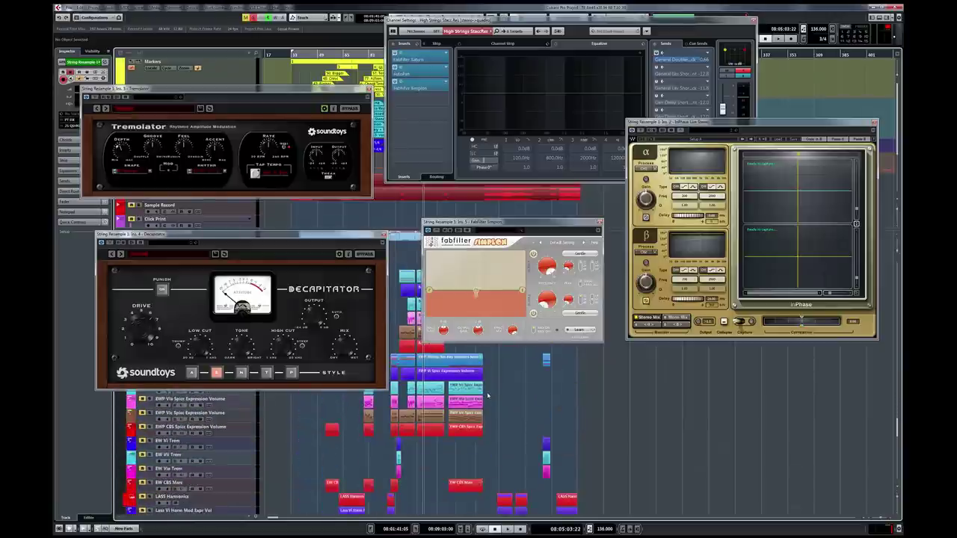
scroll(488, 394, up, 3)
scroll(448, 495, down, 3)
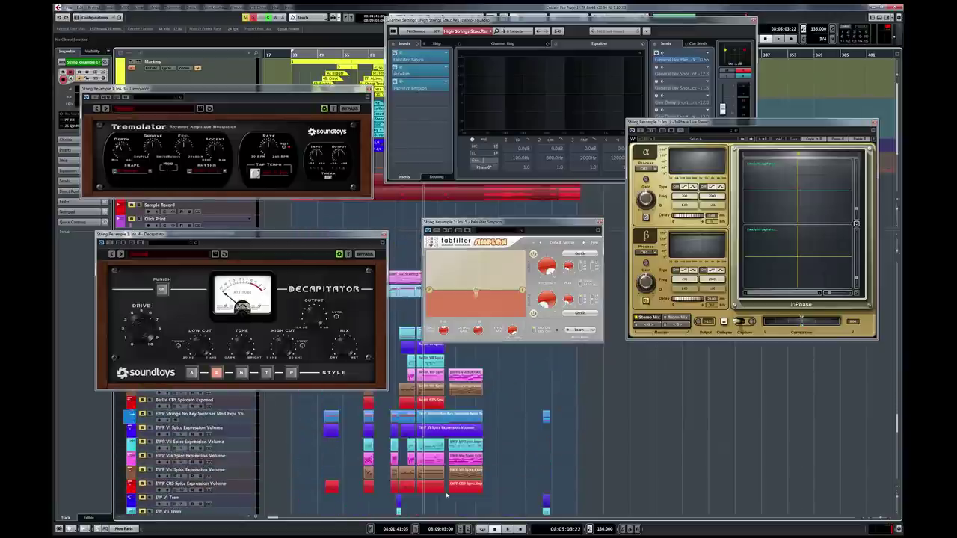
click(431, 447)
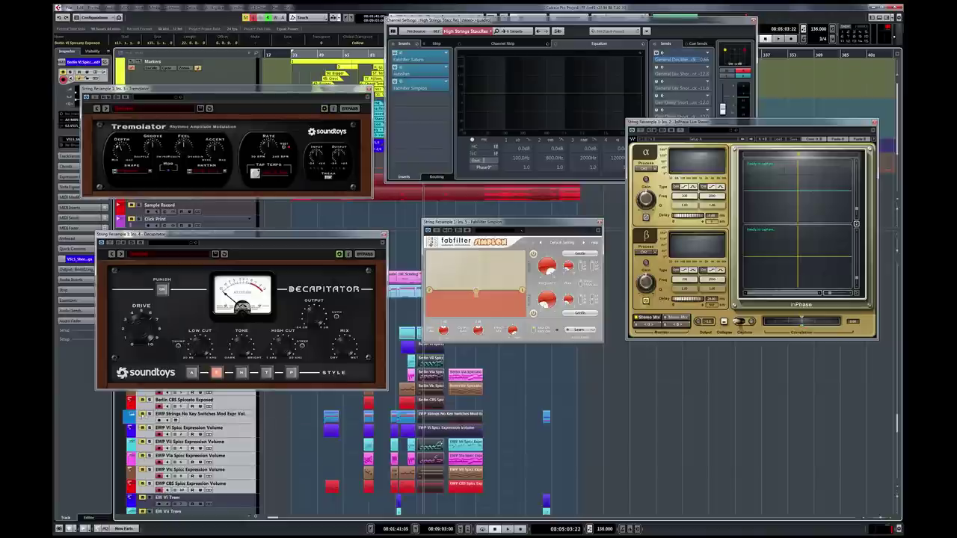
click(149, 414)
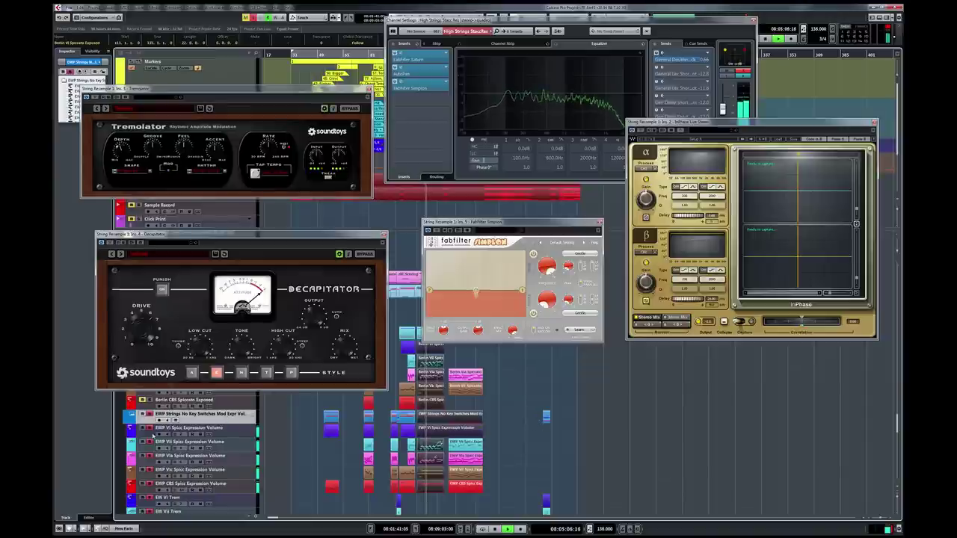
- Return to the resampled string tracks and solo String Resample 1 and High Strings Stacc Res in turn during playback
scroll(411, 392, down, 10)
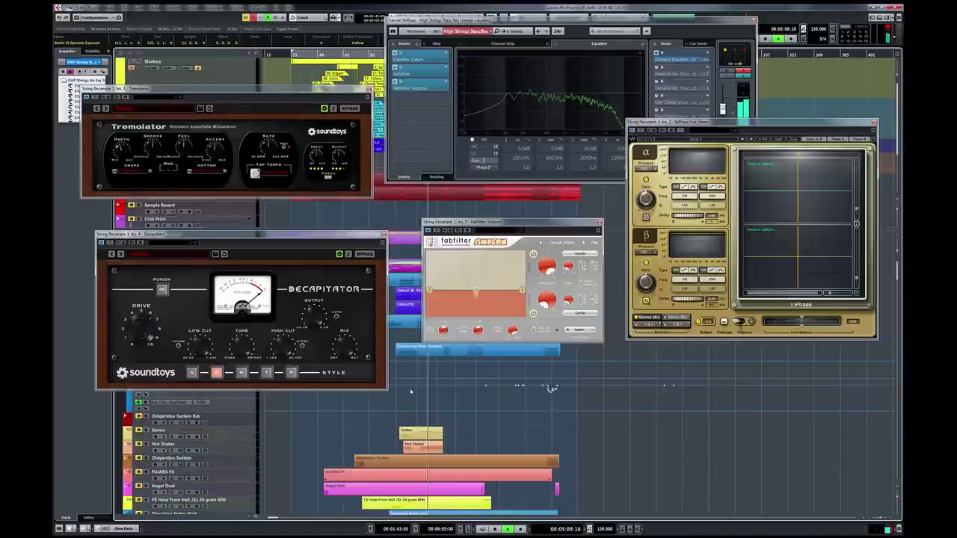
scroll(410, 391, down, 10)
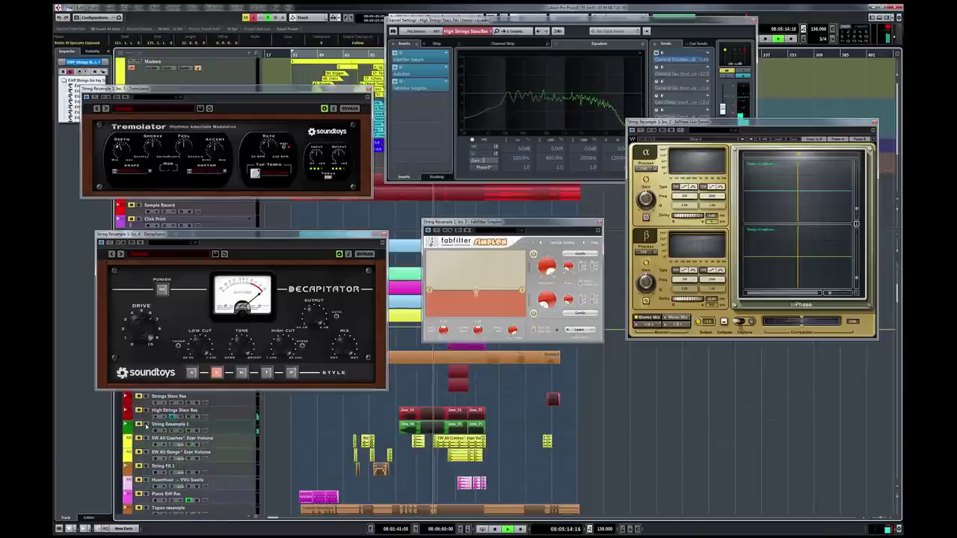
key(space)
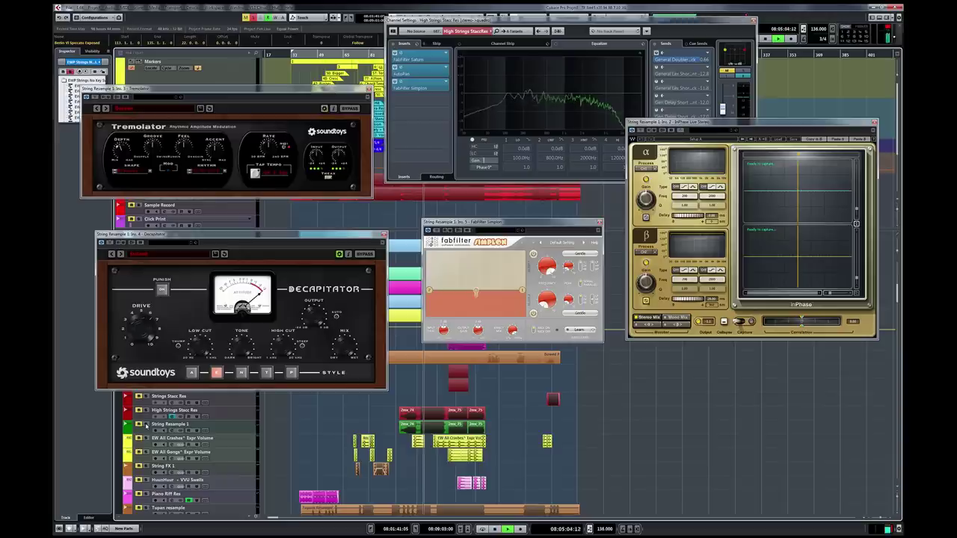
click(141, 424)
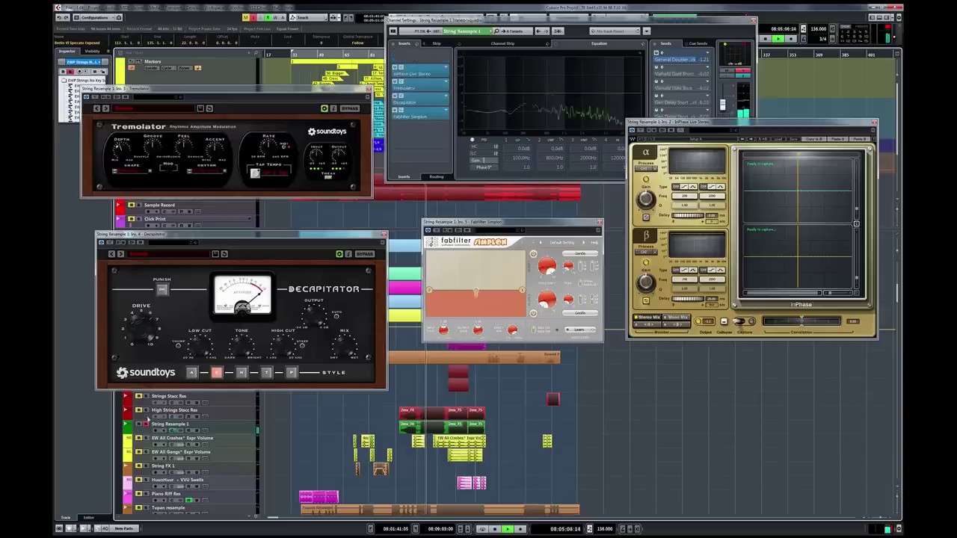
click(145, 411)
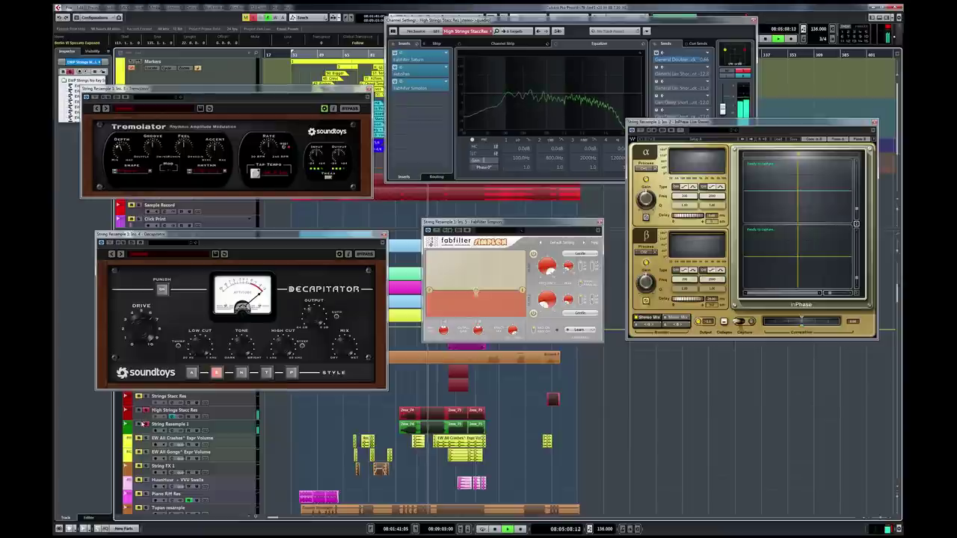
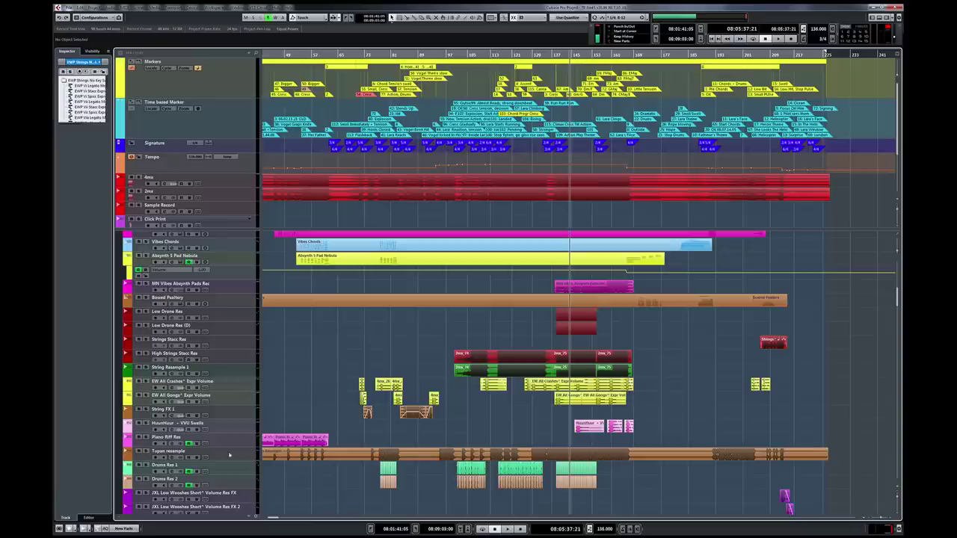
- Solo the Tupan resample track and play it from 08:05:29:01, stopping back at that start position
click(145, 452)
click(553, 54)
key(space)
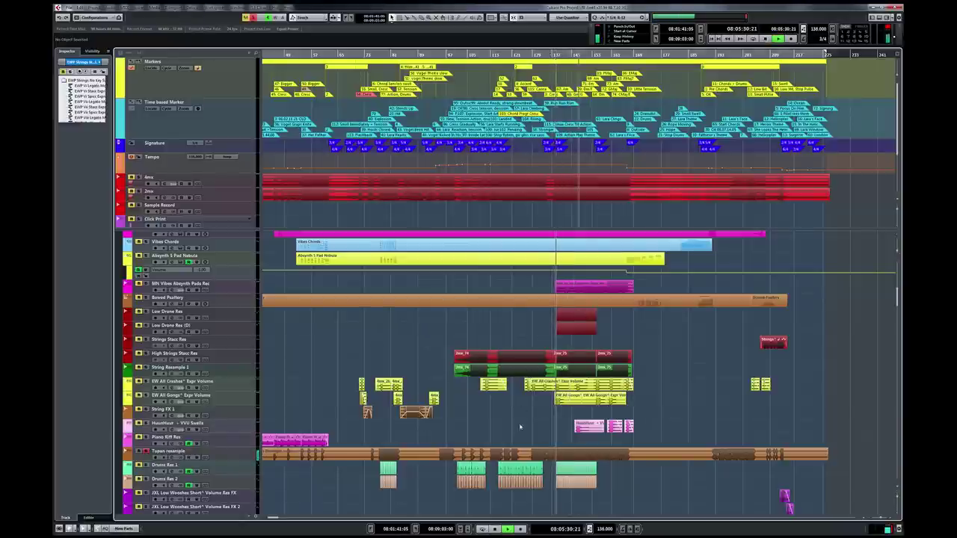
scroll(522, 428, up, 1)
scroll(523, 428, down, 2)
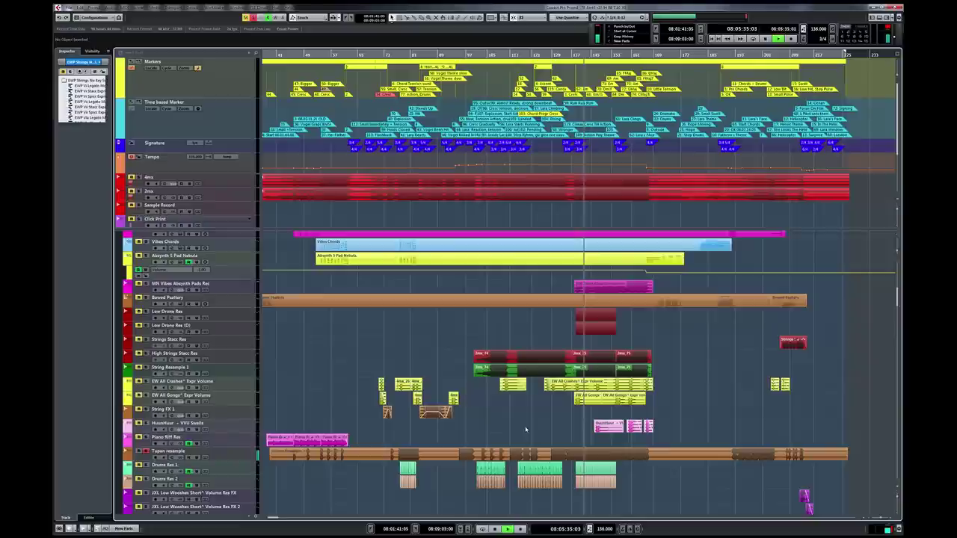
key(space)
key(space)
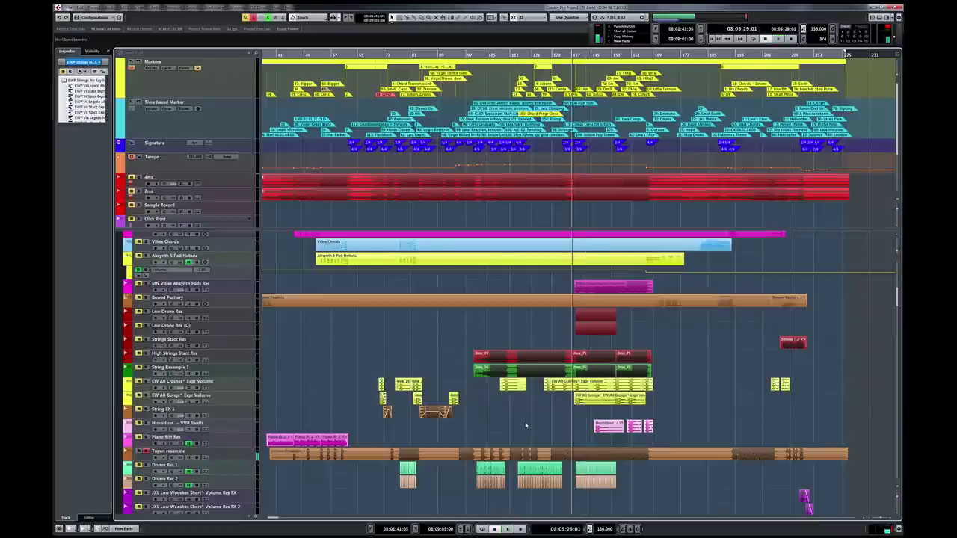
- Select the Tupan resample track and open its channel settings
click(245, 458)
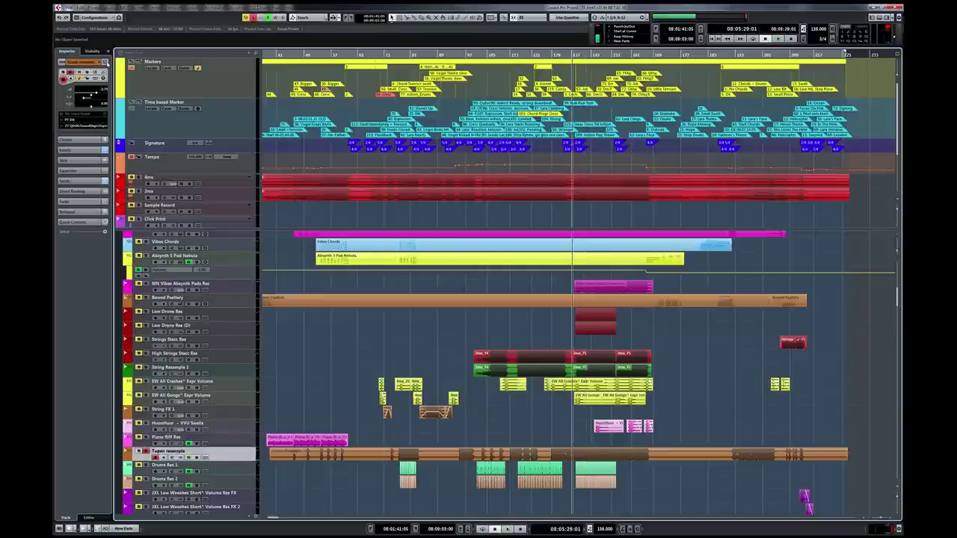
click(105, 63)
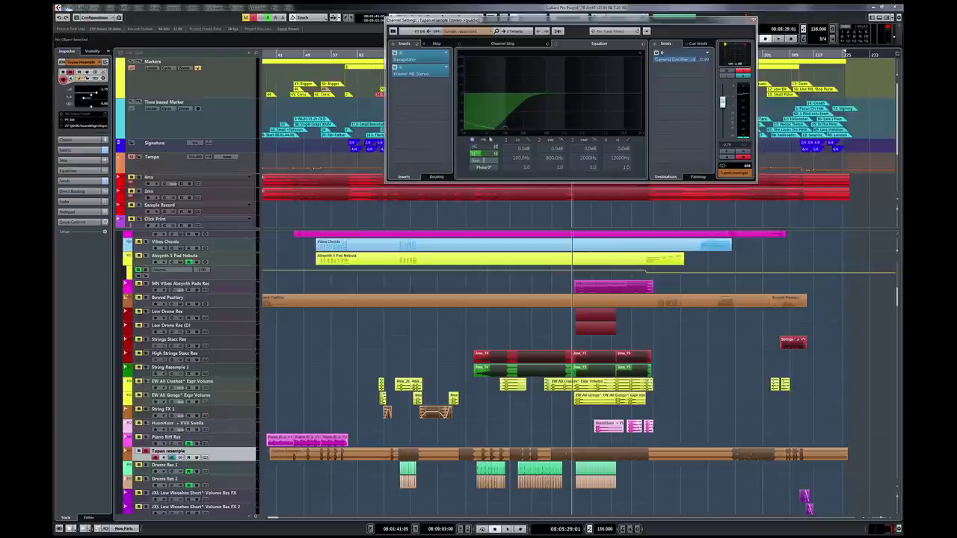
- Open the Decapitator and Kramer PIE Stereo inserts of Tupan resample side by side and play the track through them from 08:05:29:01
click(415, 59)
click(418, 73)
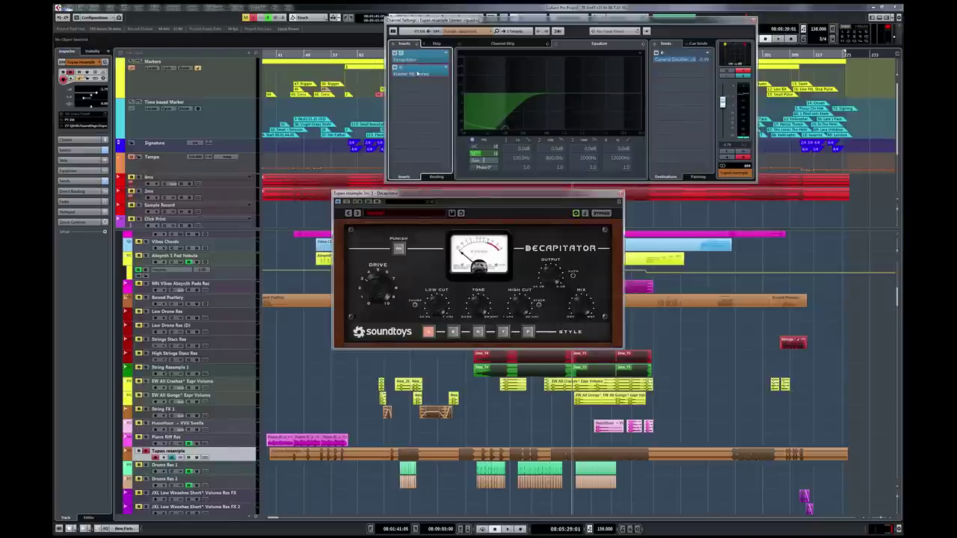
drag(876, 144, 712, 190)
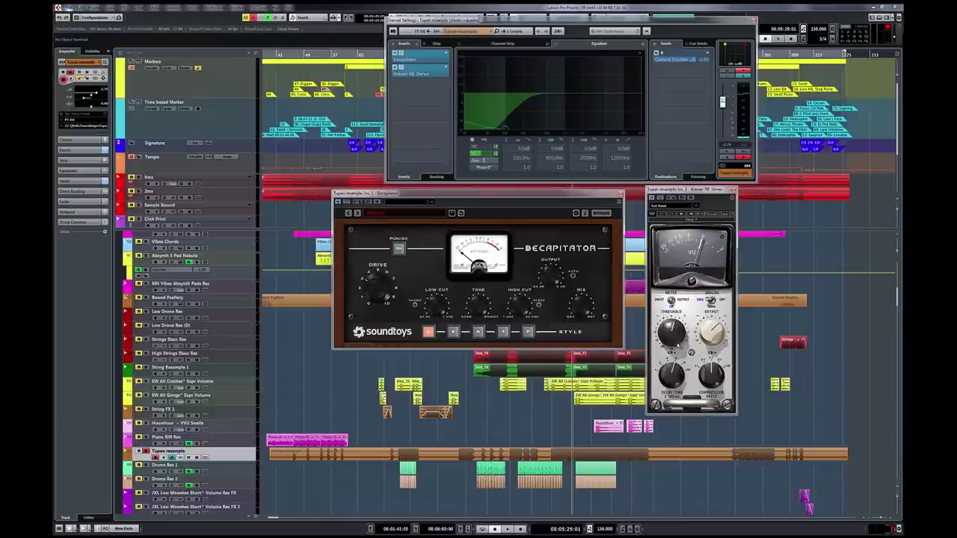
key(space)
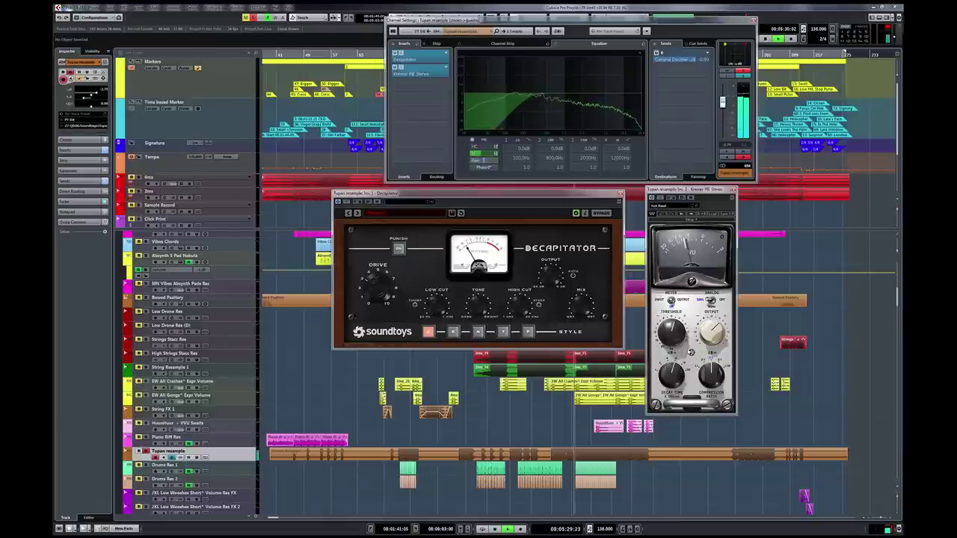
key(space)
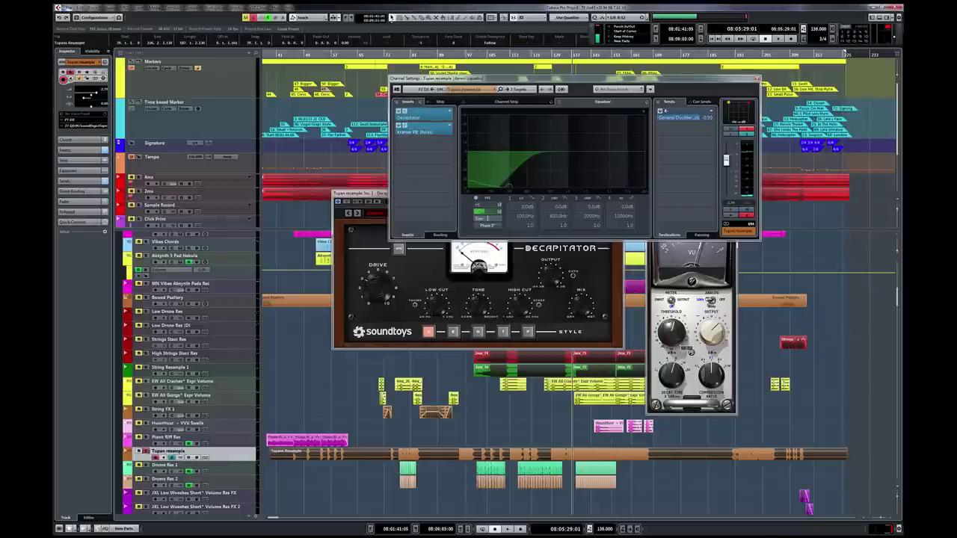
- Select the Tupan Higher Tuning and Tupan Hi Tuning parts, solo both tracks, and play them
scroll(492, 427, down, 15)
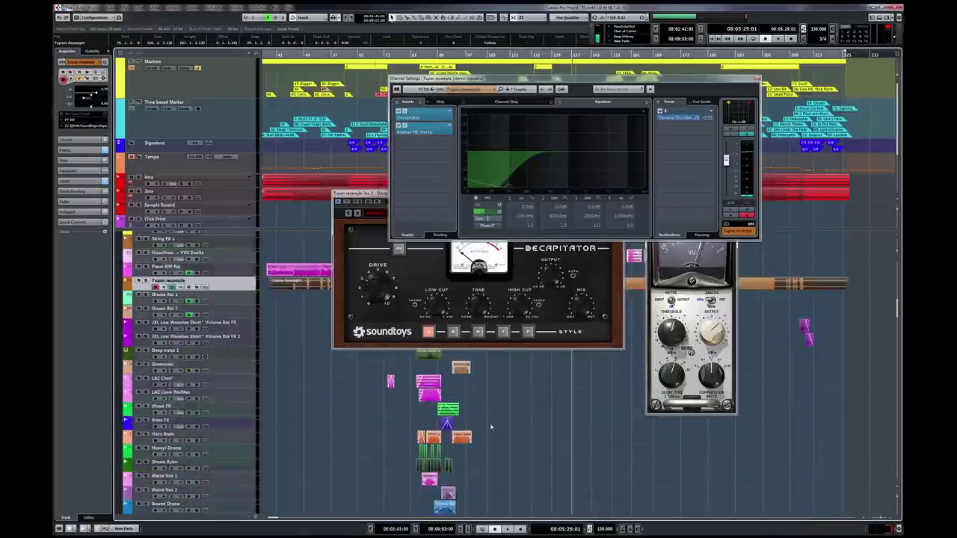
scroll(492, 427, down, 15)
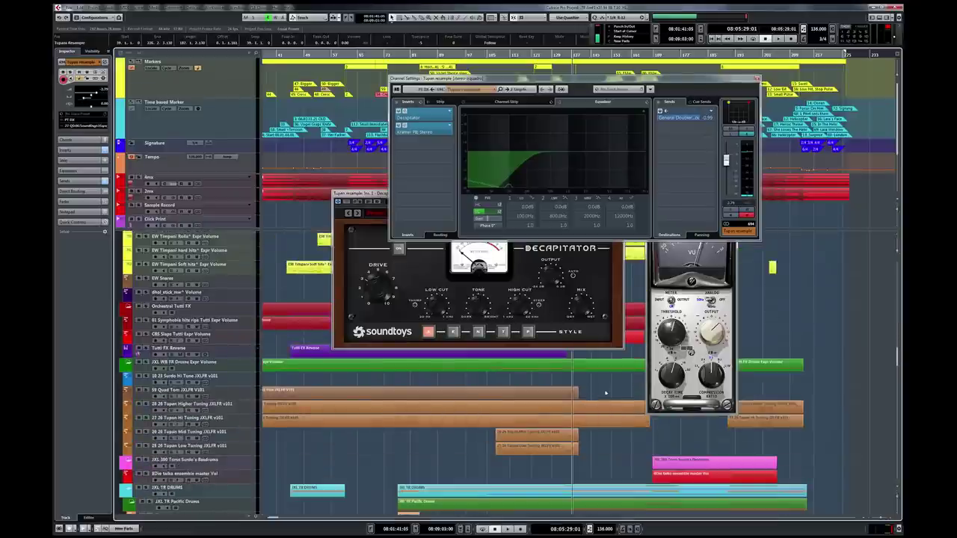
drag(598, 392, 648, 471)
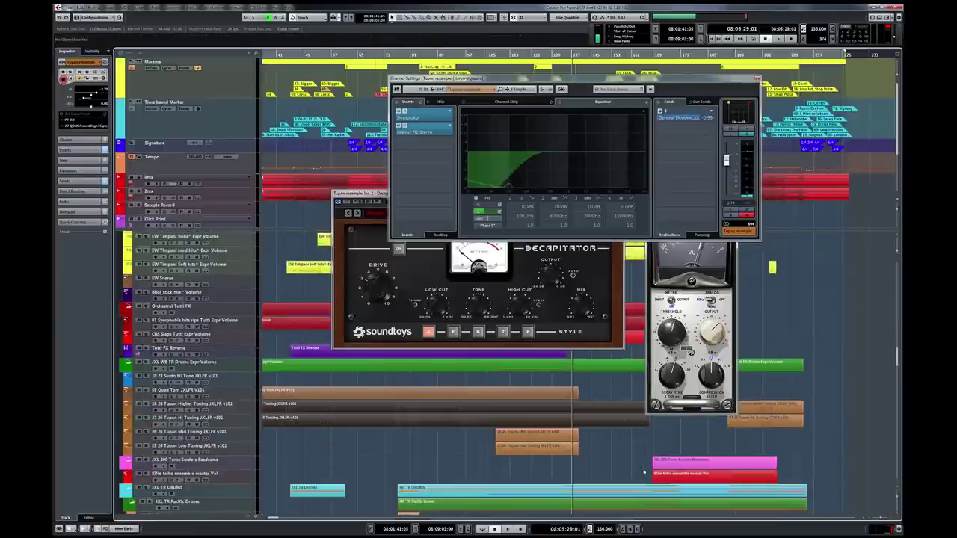
click(576, 54)
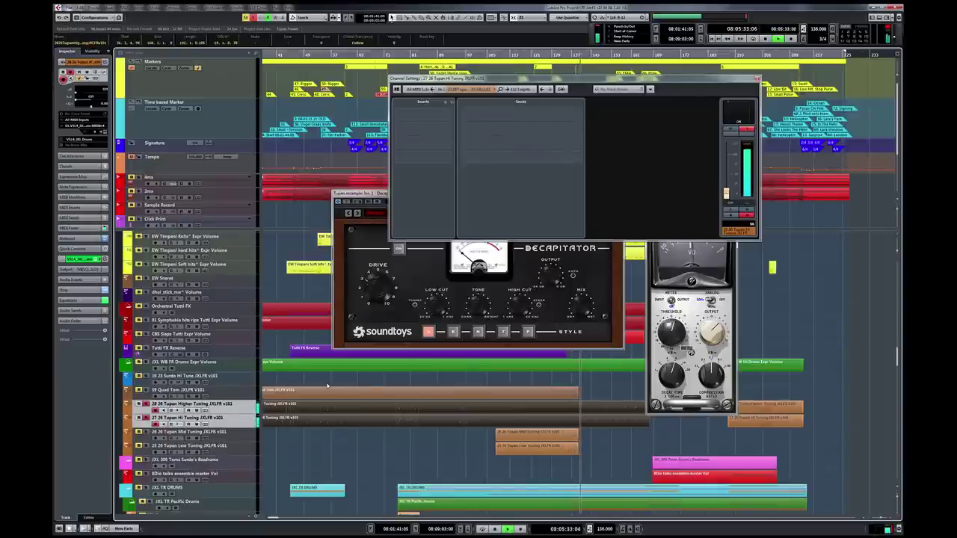
- Return to the resampled tracks and solo Tupan resample during playback to compare it with the original Tupan tracks
scroll(329, 386, down, 10)
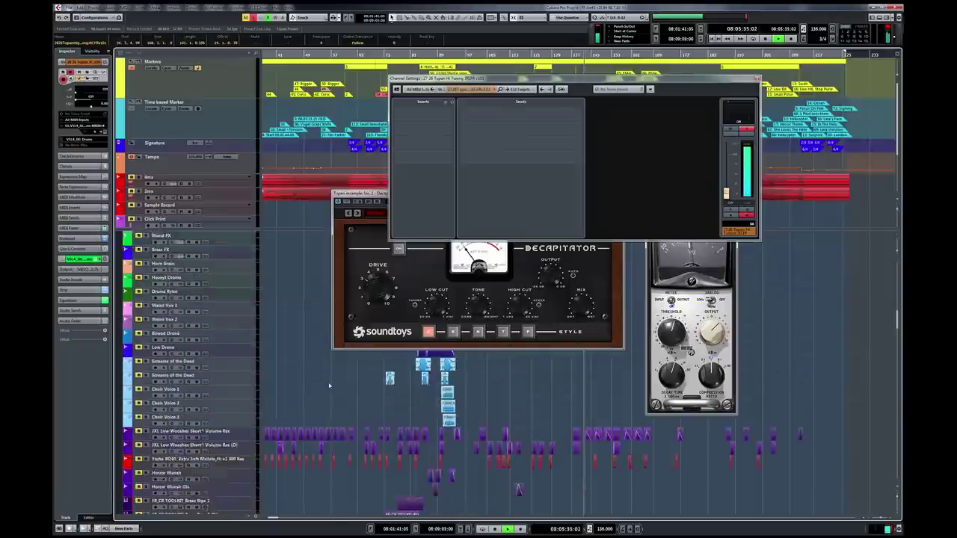
scroll(330, 385, up, 5)
scroll(327, 385, down, 2)
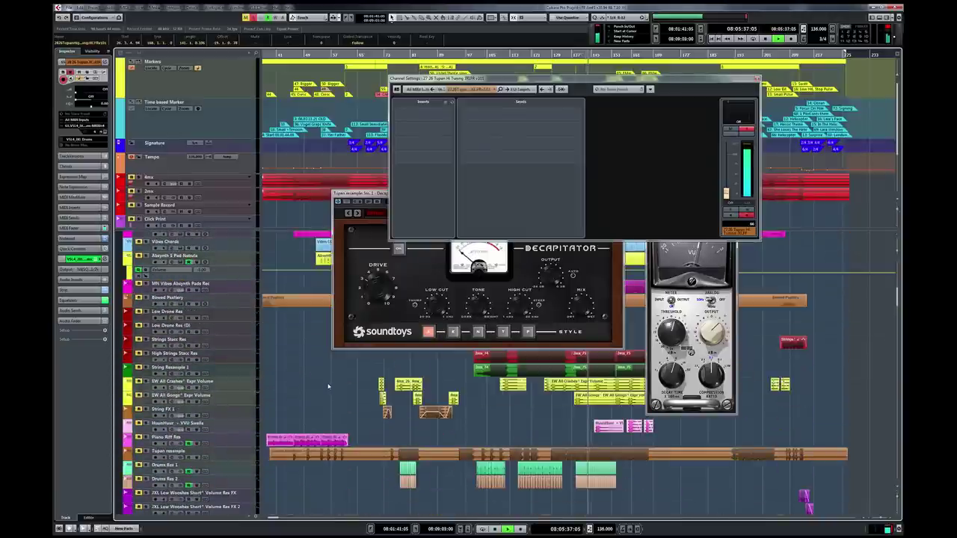
key(space)
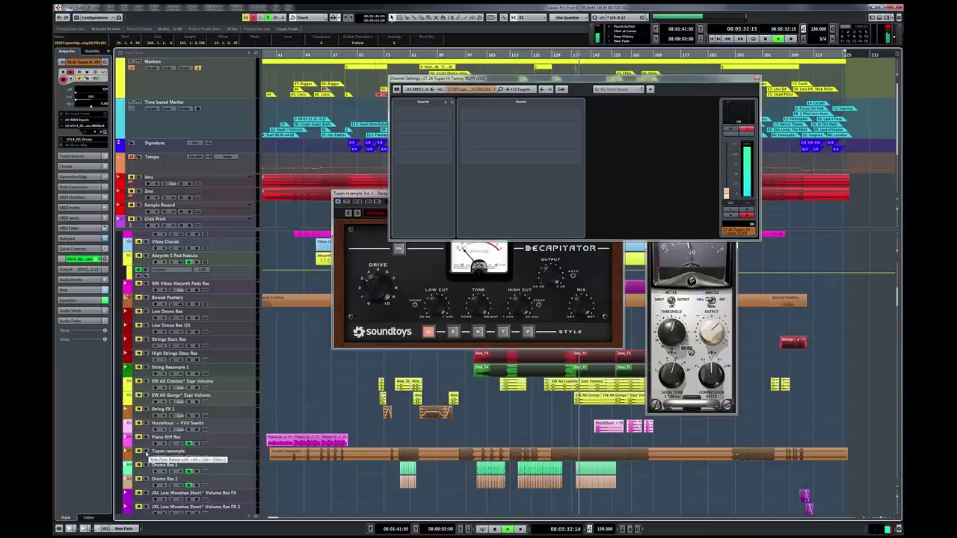
click(139, 452)
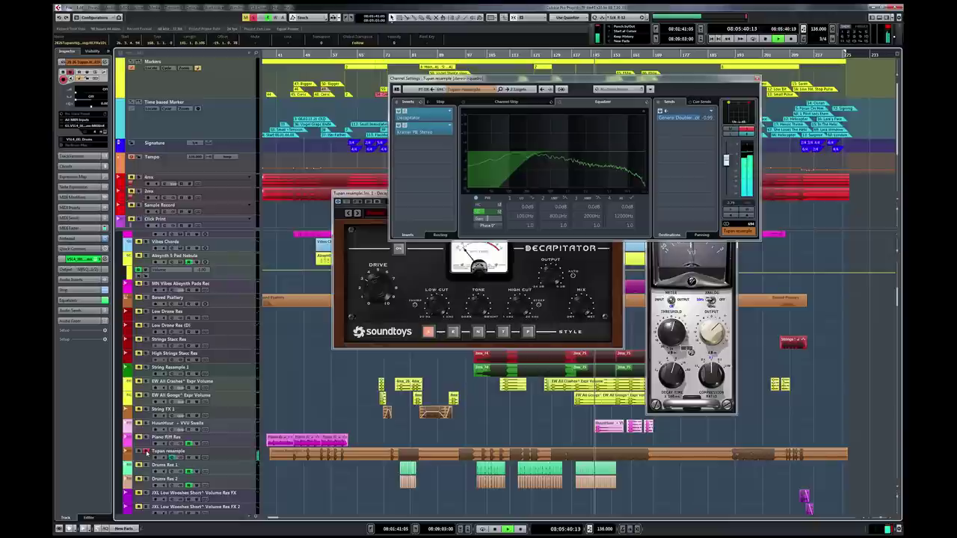
- Select Drums Res 1 and Drums Res 2, solo and play both, and open the channel settings of Drums Res 1
click(239, 457)
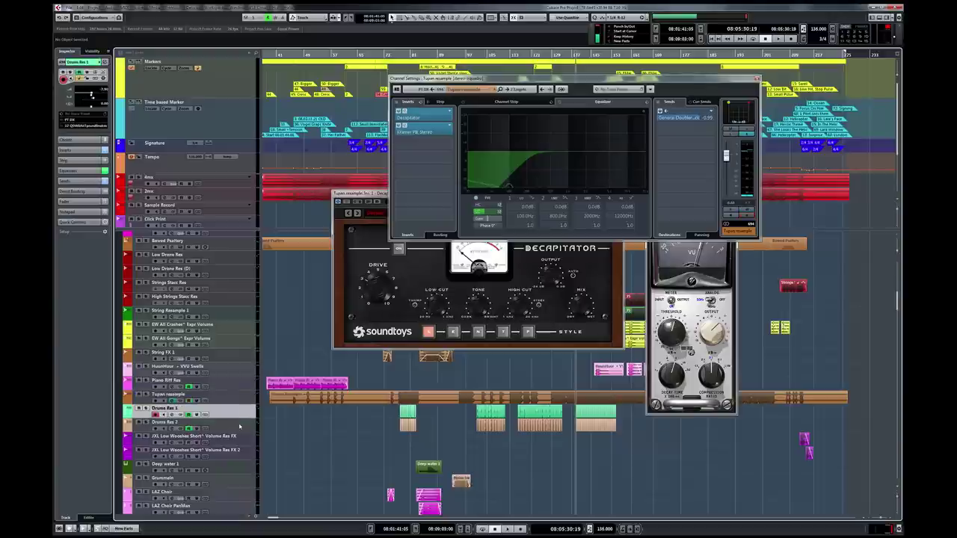
shift+click(241, 429)
key(e)
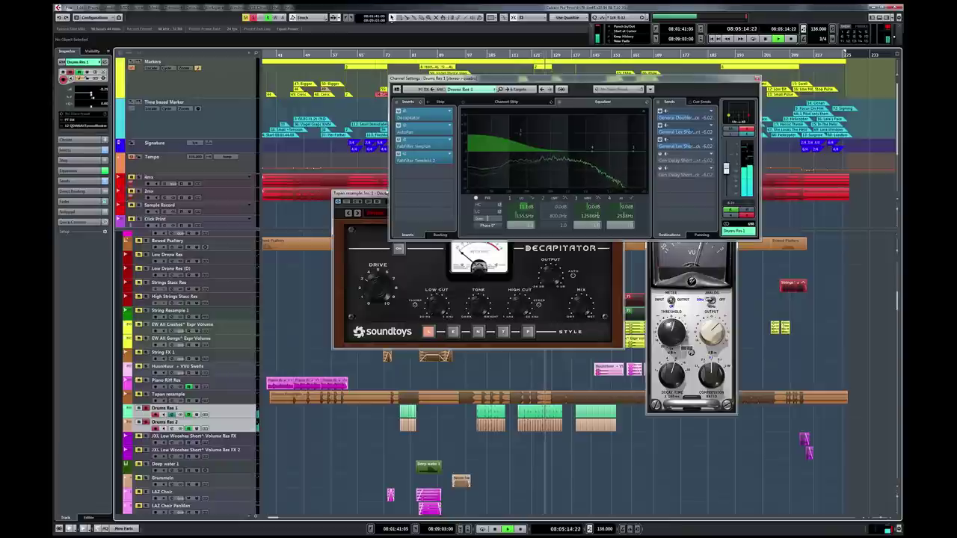
- Close the Decapitator and Kramer PIE plugin windows belonging to Tupan resample
drag(368, 193, 331, 227)
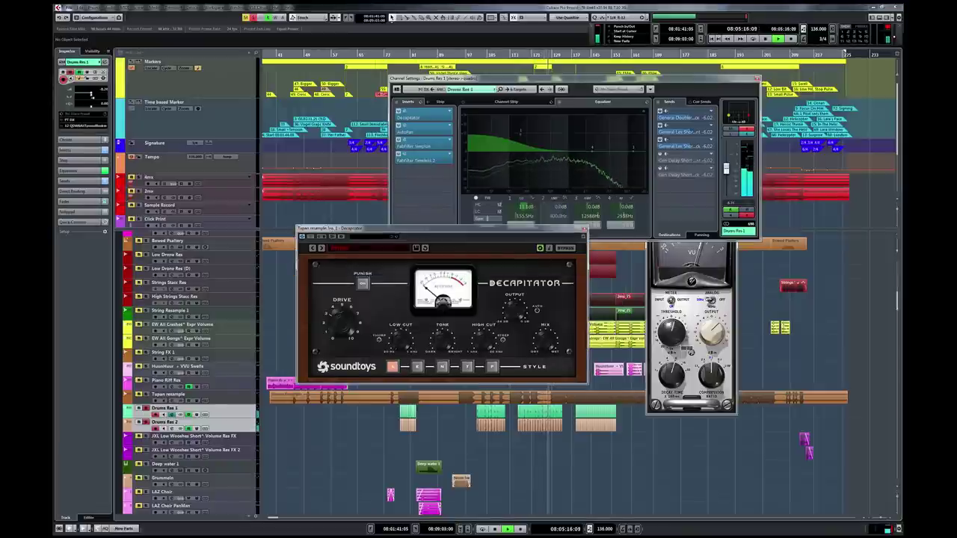
click(584, 228)
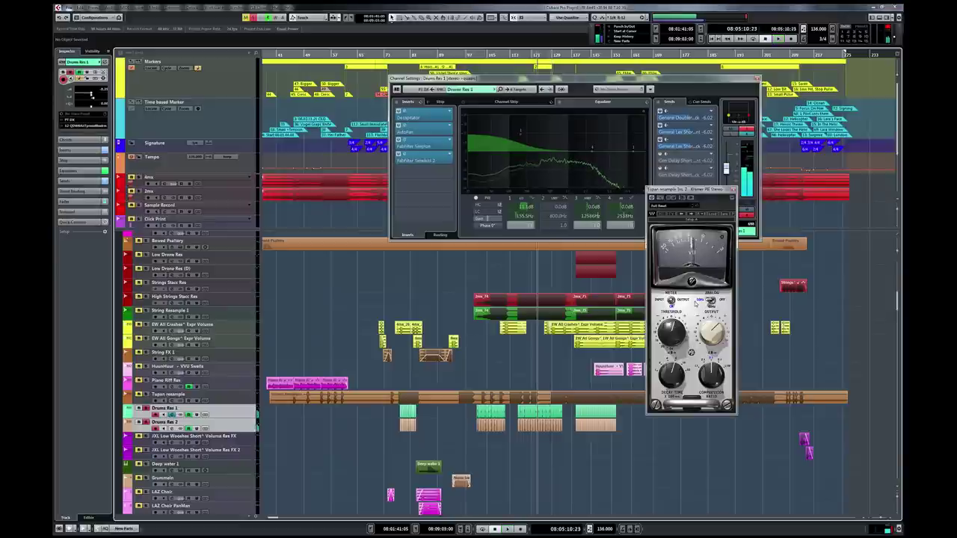
click(732, 189)
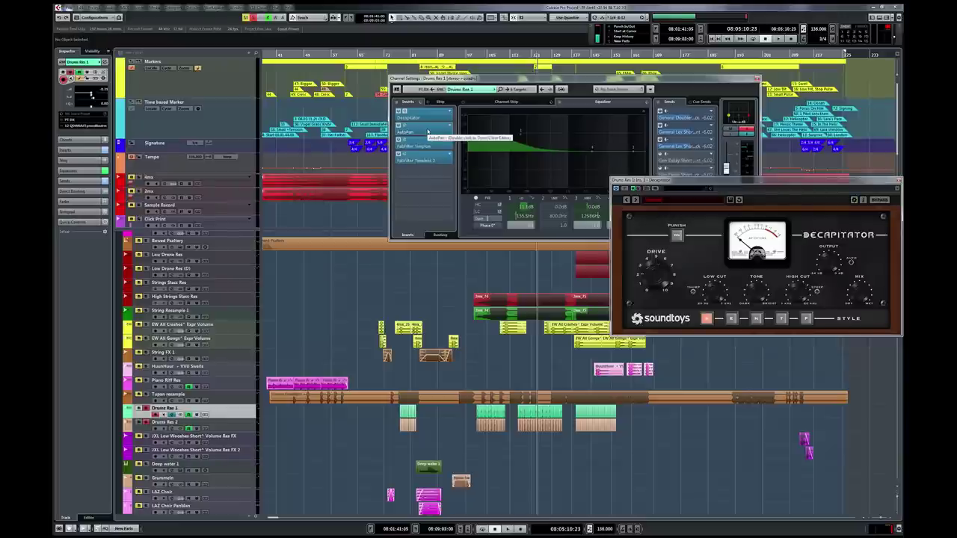
- Open the AutoPan, FabFilter Simplon and FabFilter Timeless 2 inserts of Drums Res 1, spread their windows apart, and play the track
double_click(428, 132)
double_click(424, 146)
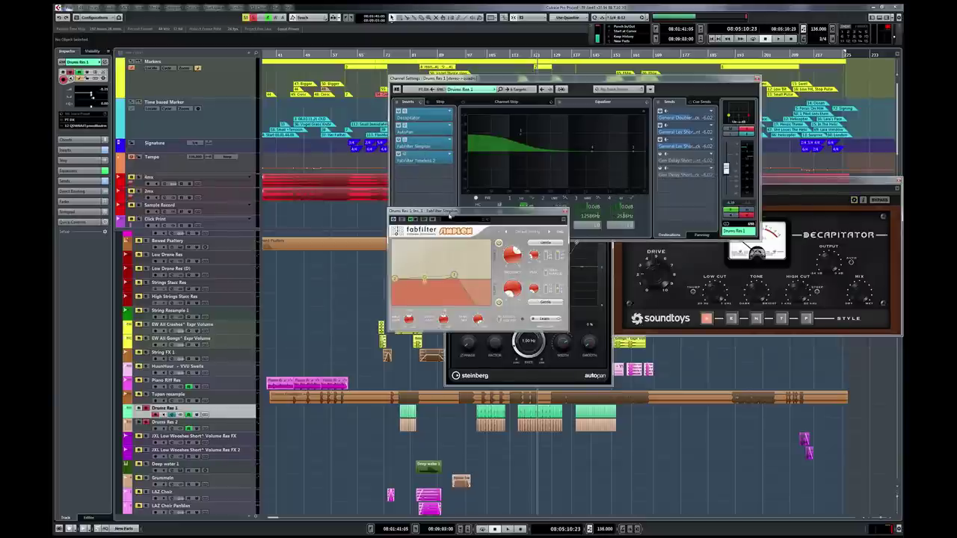
drag(449, 216, 211, 139)
double_click(423, 161)
drag(437, 214, 688, 338)
key(space)
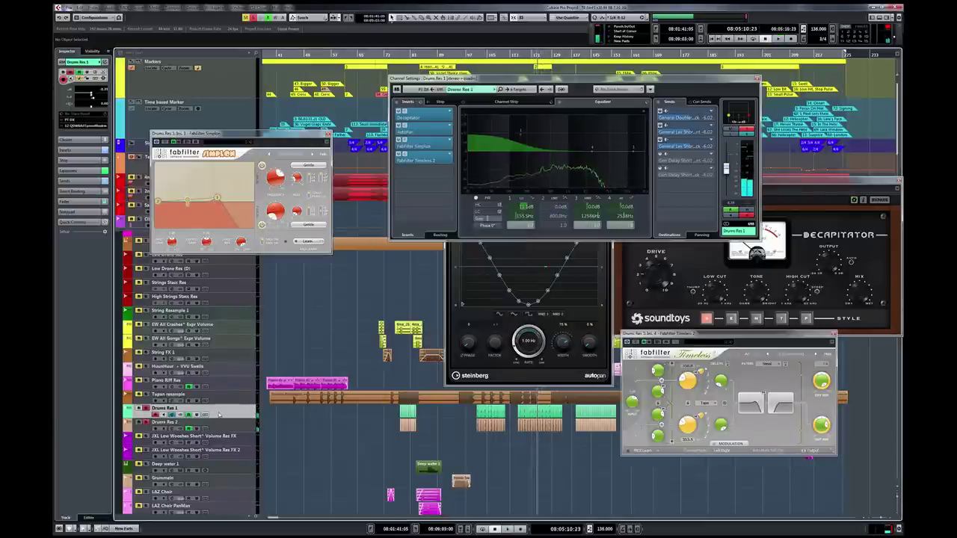
- Show the automation lanes of Drums Res 1, examine their curves along the timeline, and hide the lanes again
key(a)
key(g)
key(g)
key(g)
key(g)
key(g)
key(g)
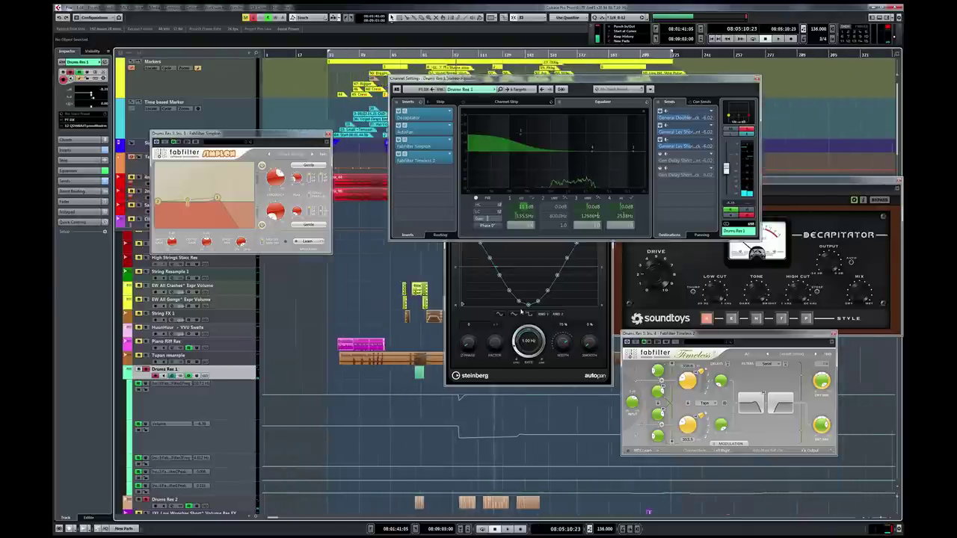
key(h)
key(h)
key(h)
key(h)
key(h)
key(h)
key(h)
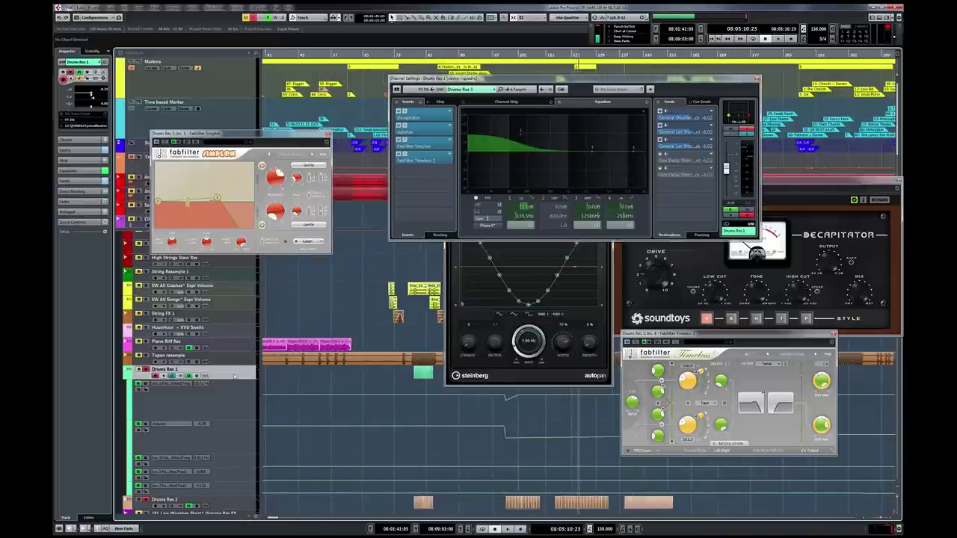
key(a)
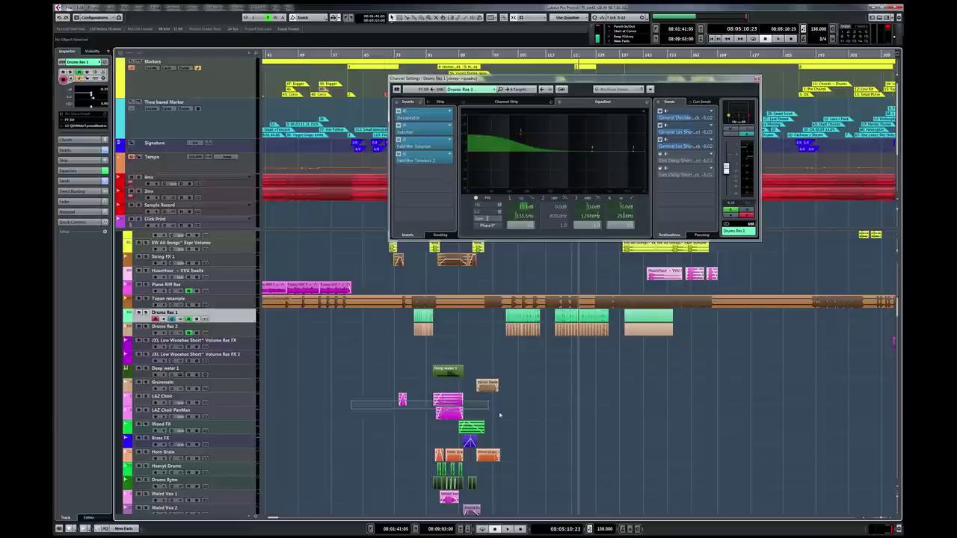
- Select the LAZ Choir and LAZ Choir PanMan parts, solo both tracks, and examine them while playing from 08:04:00:00
drag(498, 415, 499, 416)
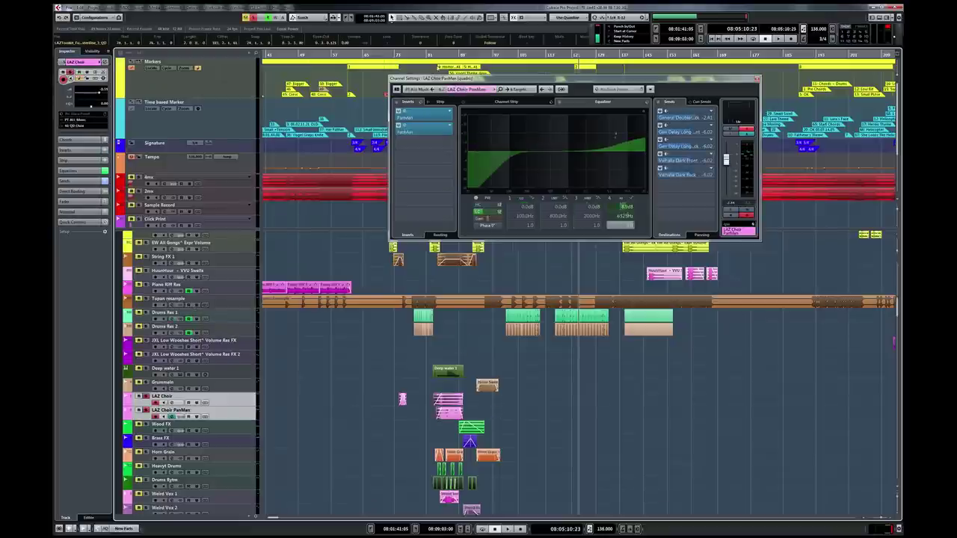
click(434, 56)
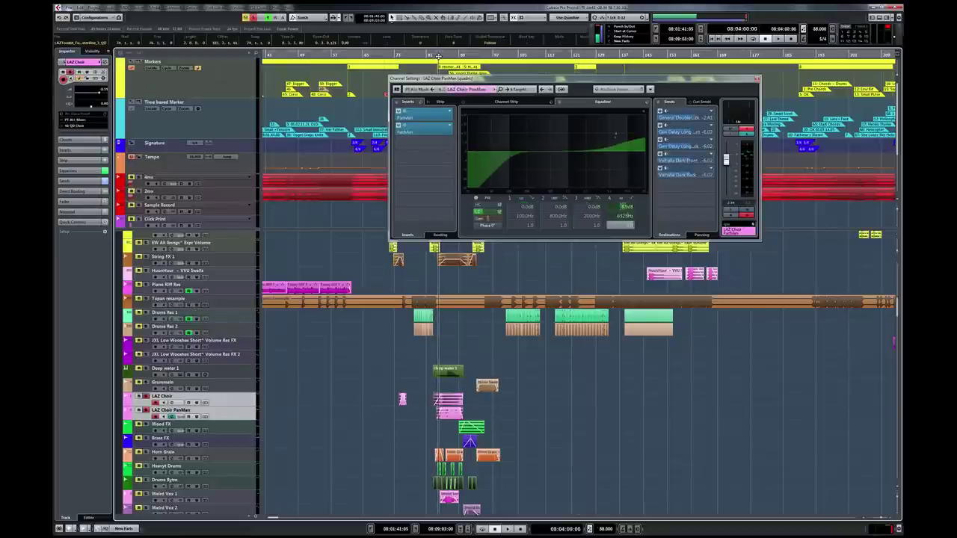
key(space)
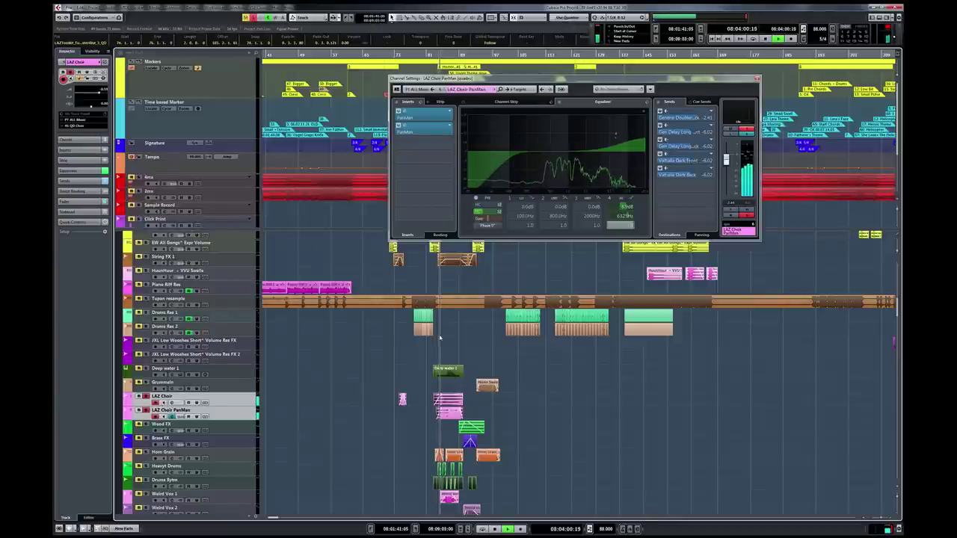
key(h)
key(h)
key(h)
key(h)
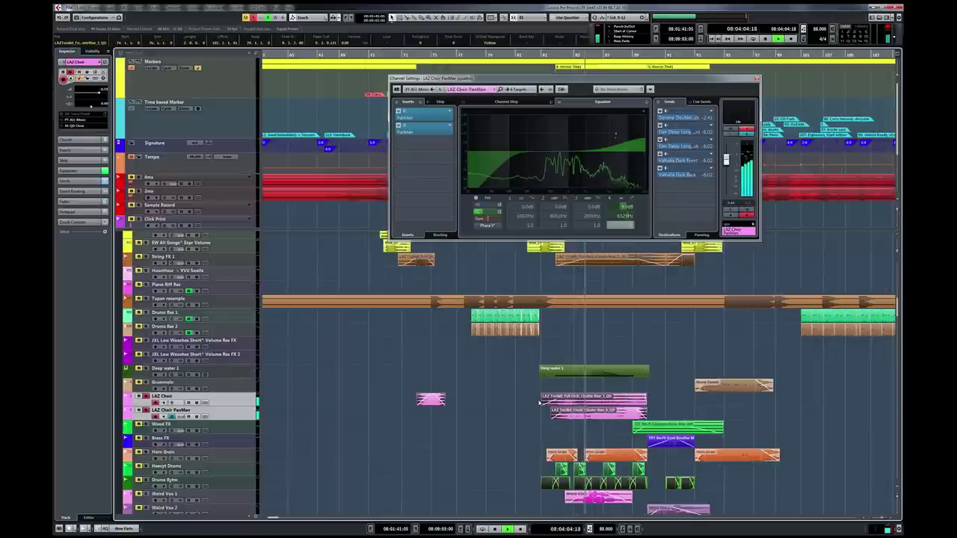
key(g)
key(g)
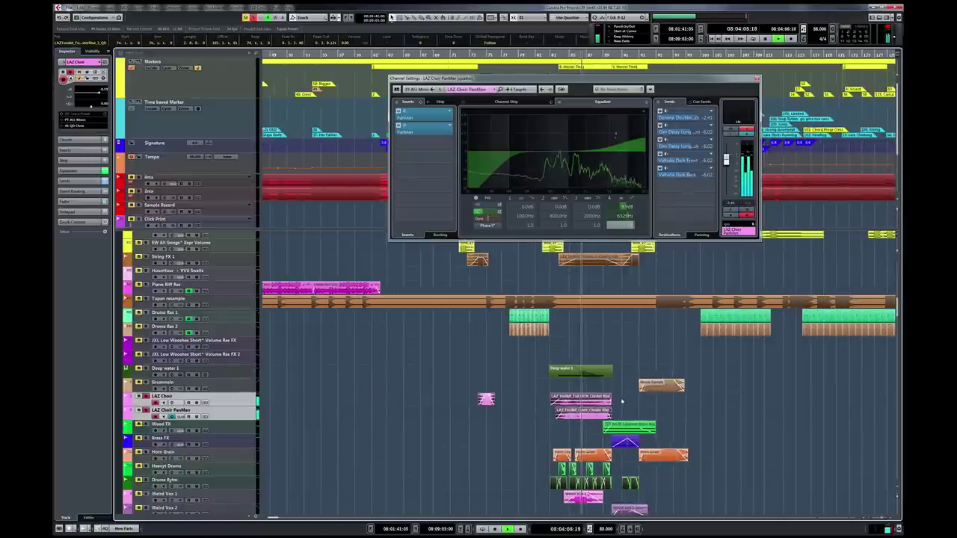
key(h)
key(h)
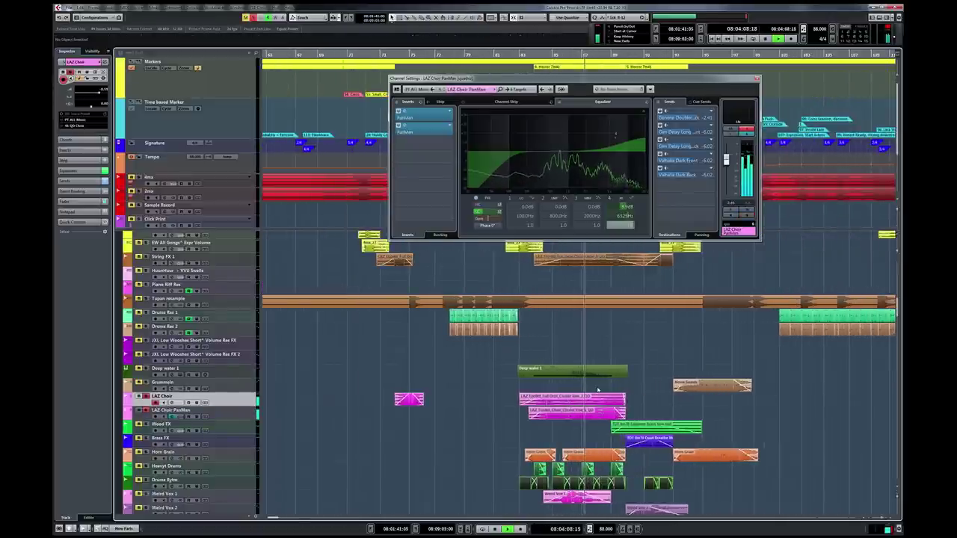
key(g)
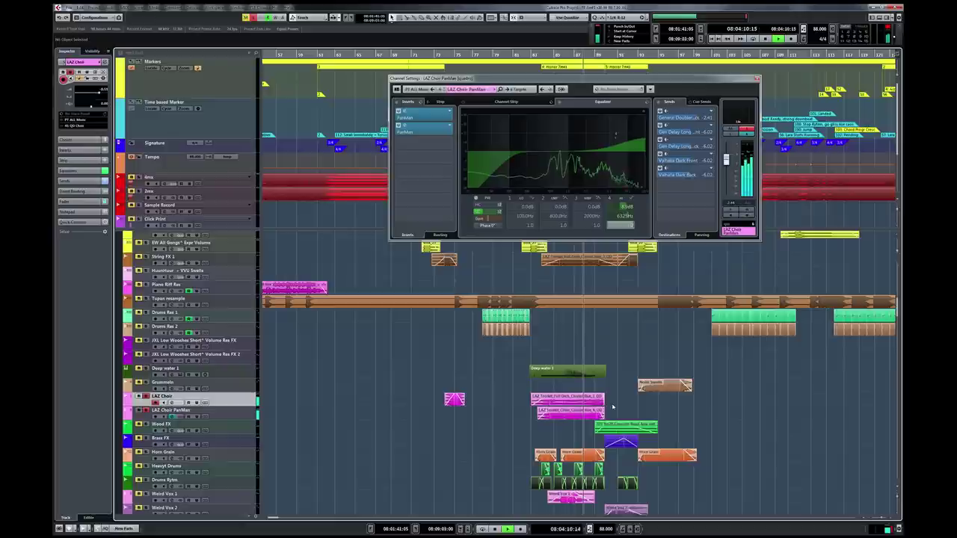
key(space)
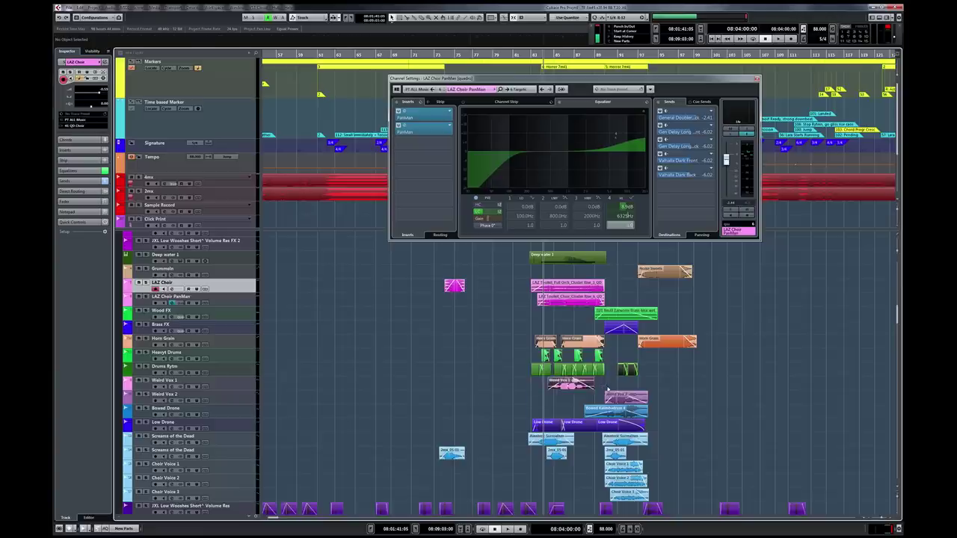
- Select the overlapping parts from Horn Grain through Weird Vox 1, solo those four tracks, and play them from just before the parts begin
drag(608, 390, 600, 381)
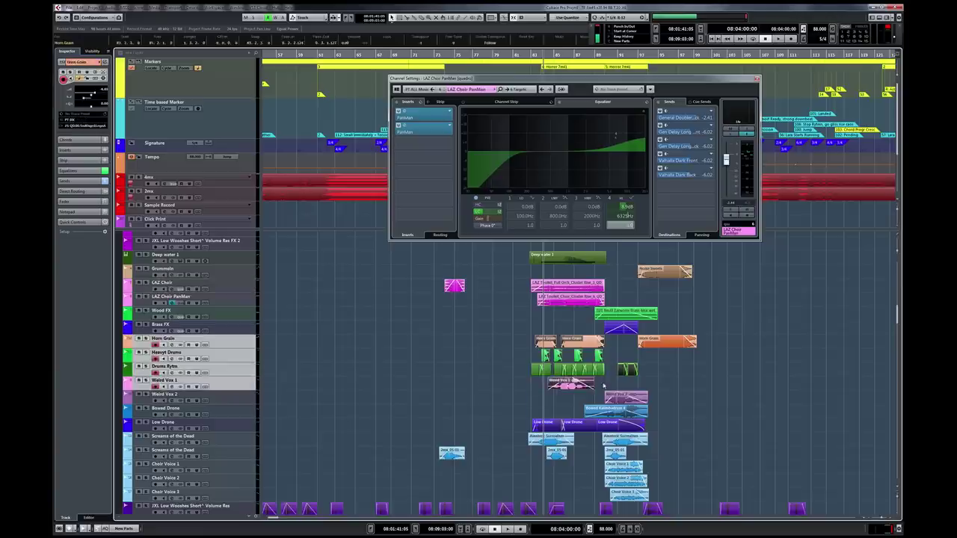
click(539, 55)
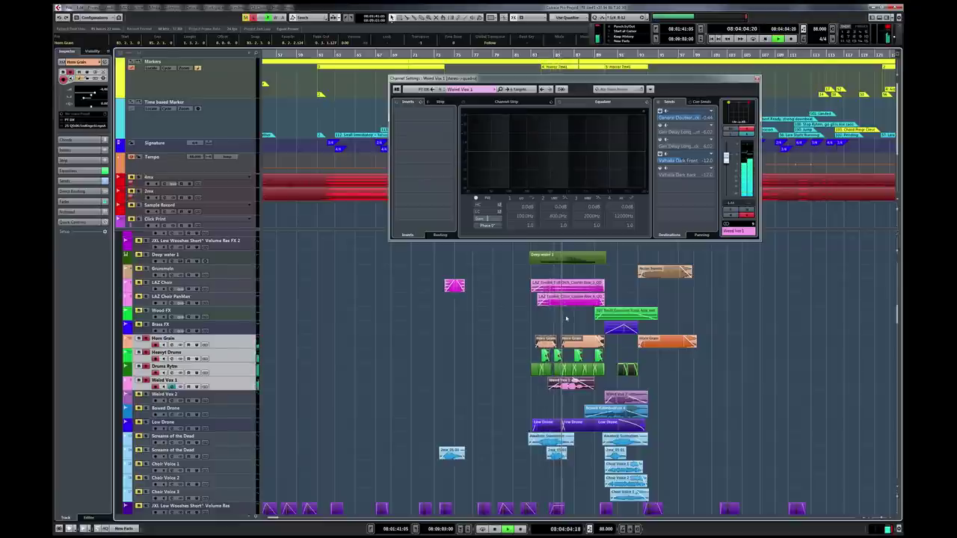
scroll(566, 319, up, 3)
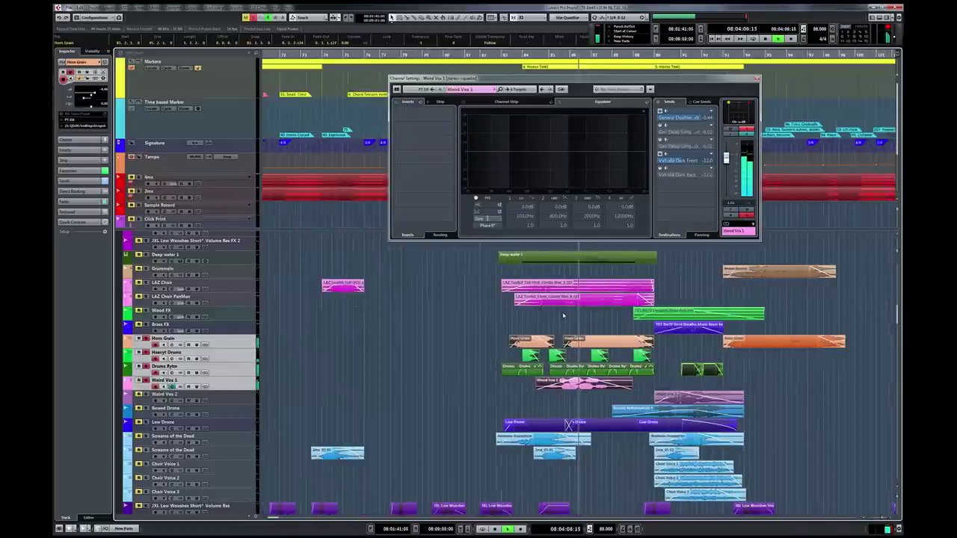
scroll(564, 316, down, 2)
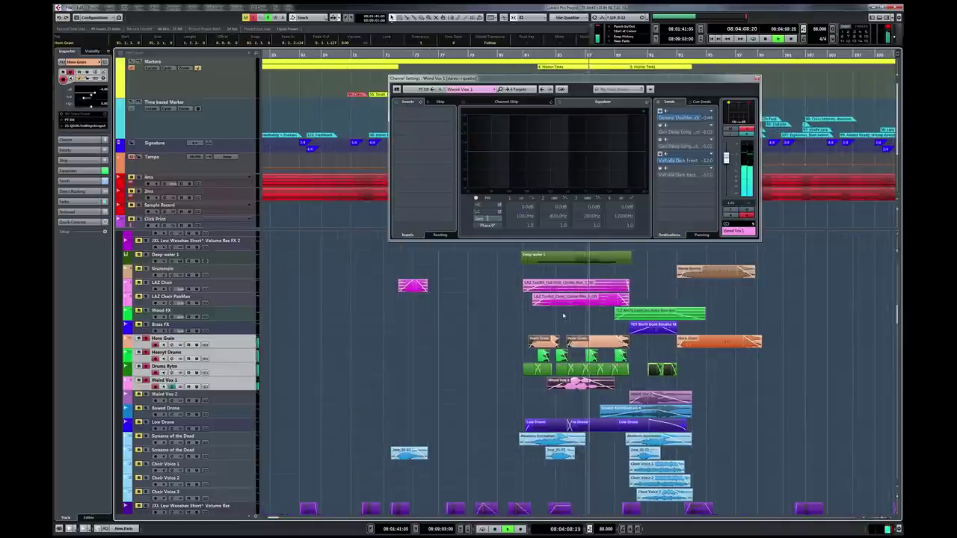
key(space)
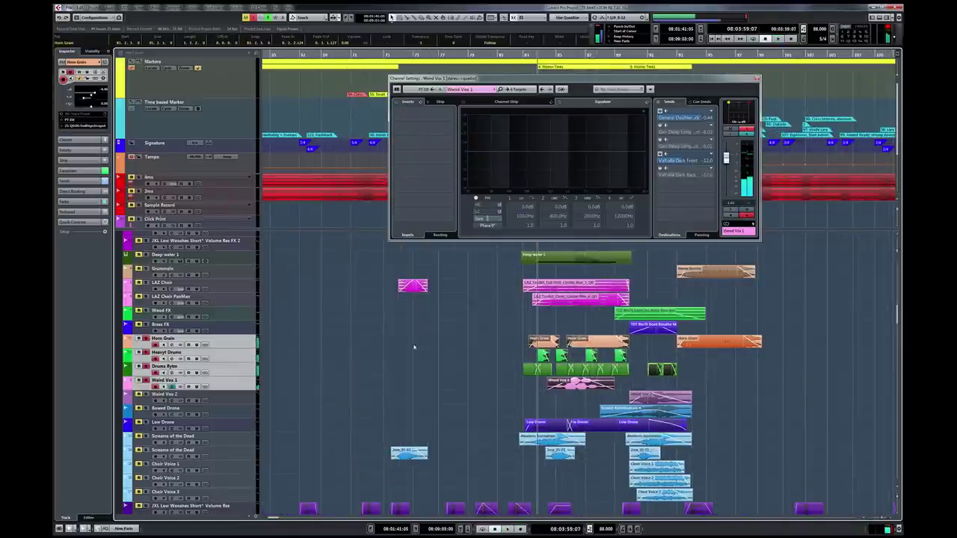
- Step the track selection one by one from Horn Grain down to Weird Vox 1 to review each auditioned track
click(248, 339)
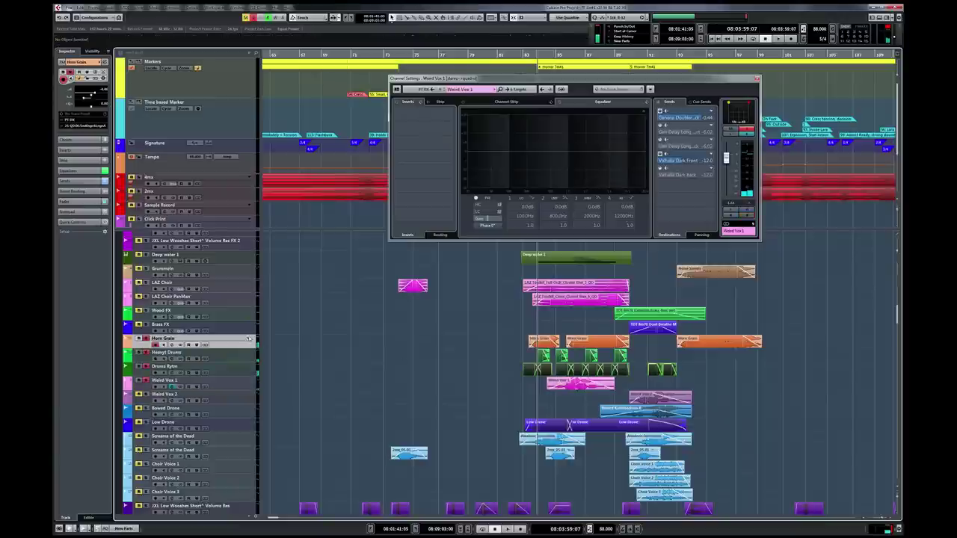
key(Down)
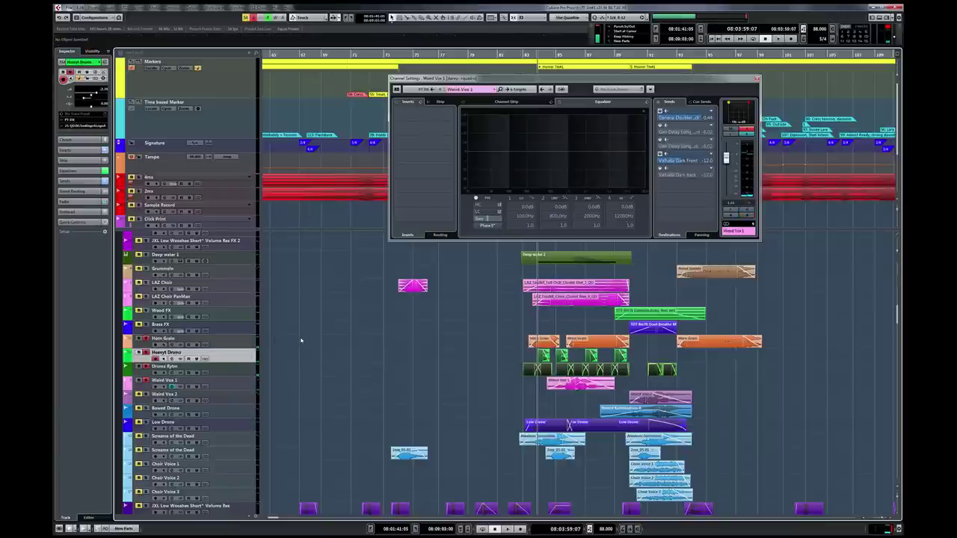
key(Down)
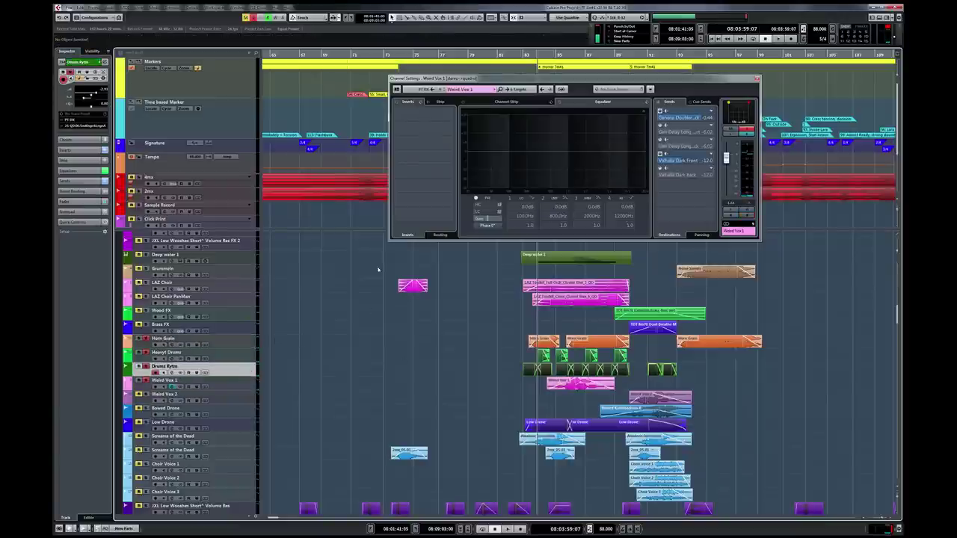
key(Down)
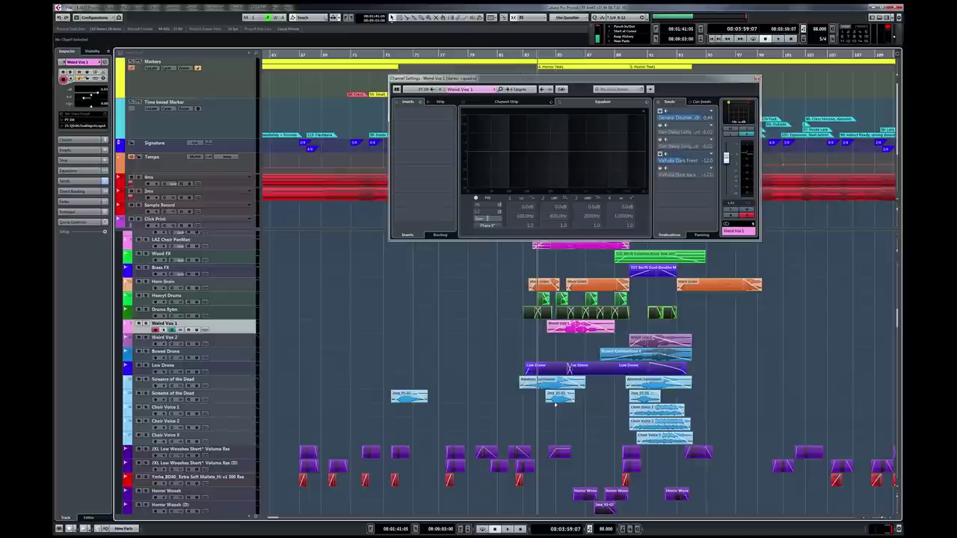
- Select the Screams of the Dead and Choir Voice 1 to 3 parts, solo their five tracks, and play from 08:04:17:17
drag(492, 383, 706, 434)
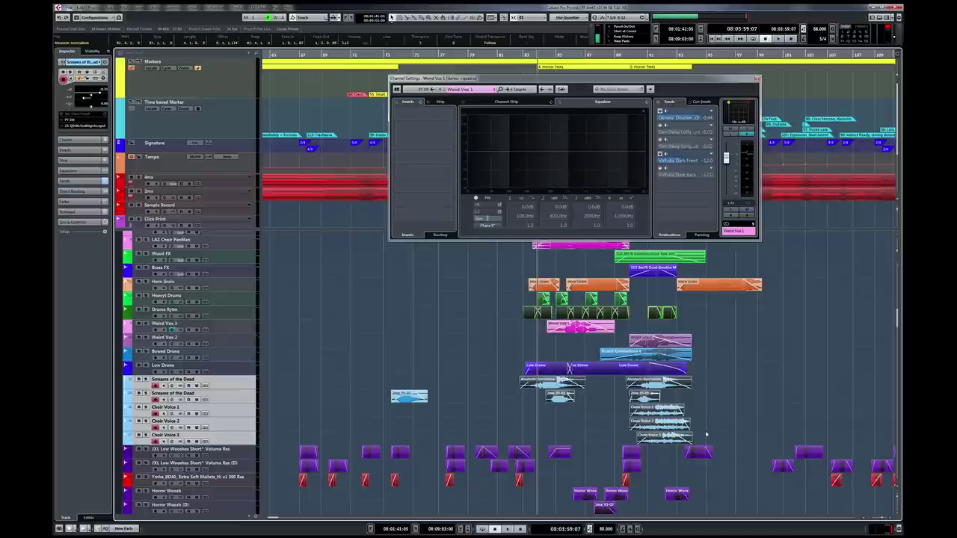
click(636, 55)
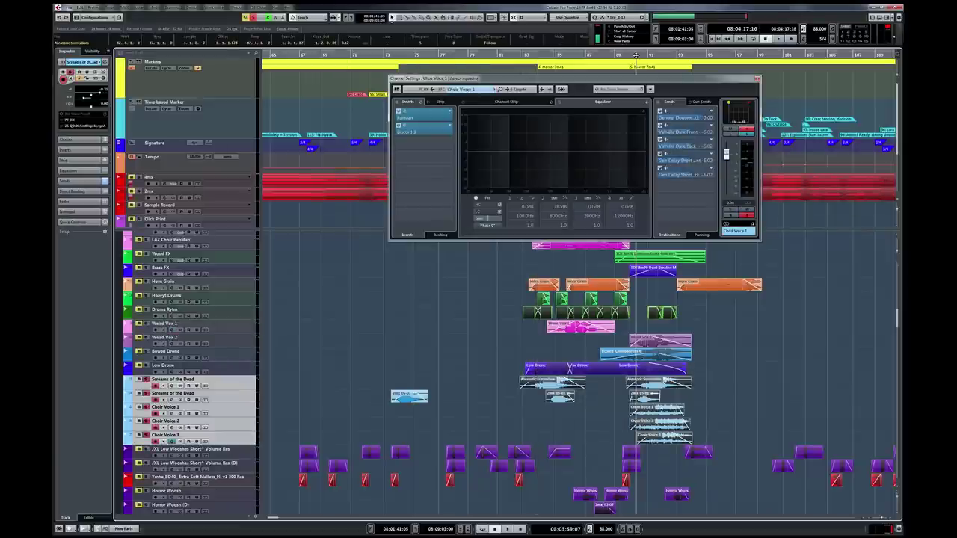
key(space)
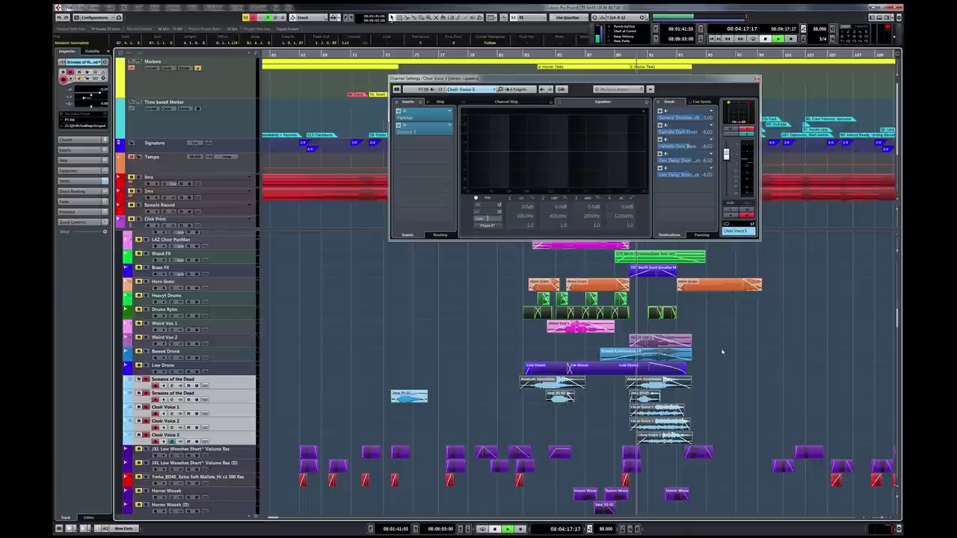
scroll(613, 381, up, 3)
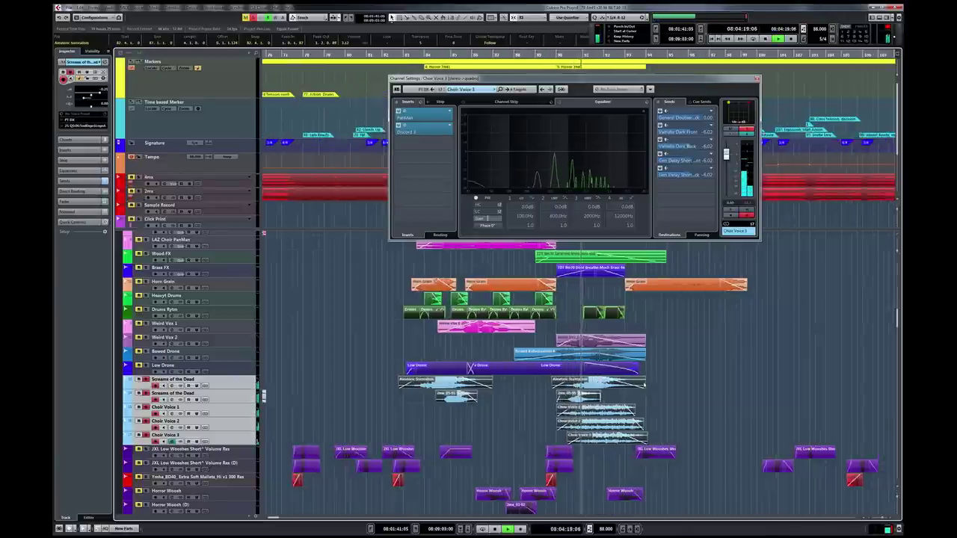
scroll(533, 412, down, 2)
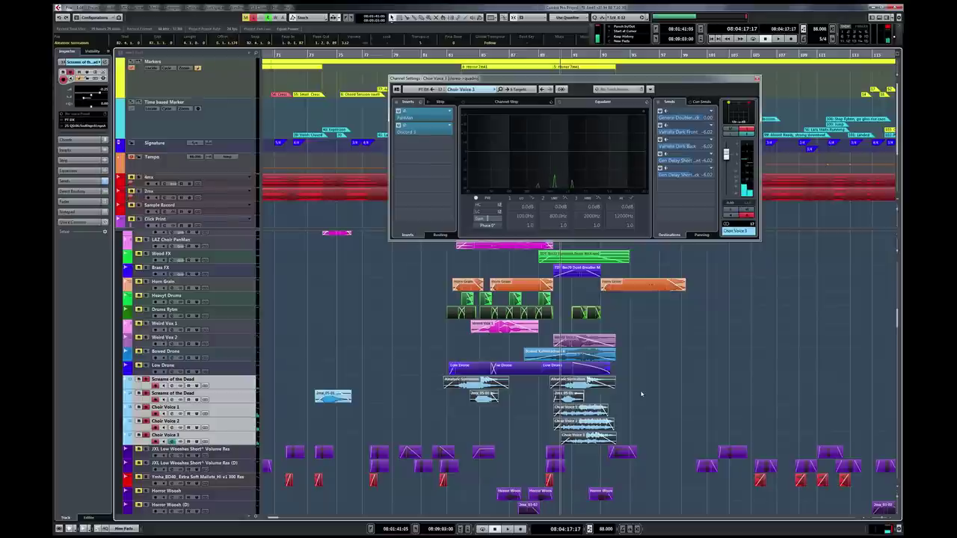
- Select the second part on the upper Screams of the Dead track, and inspect Choir Voice 3's PanMan tweak controls and Discord 3 insert
click(547, 388)
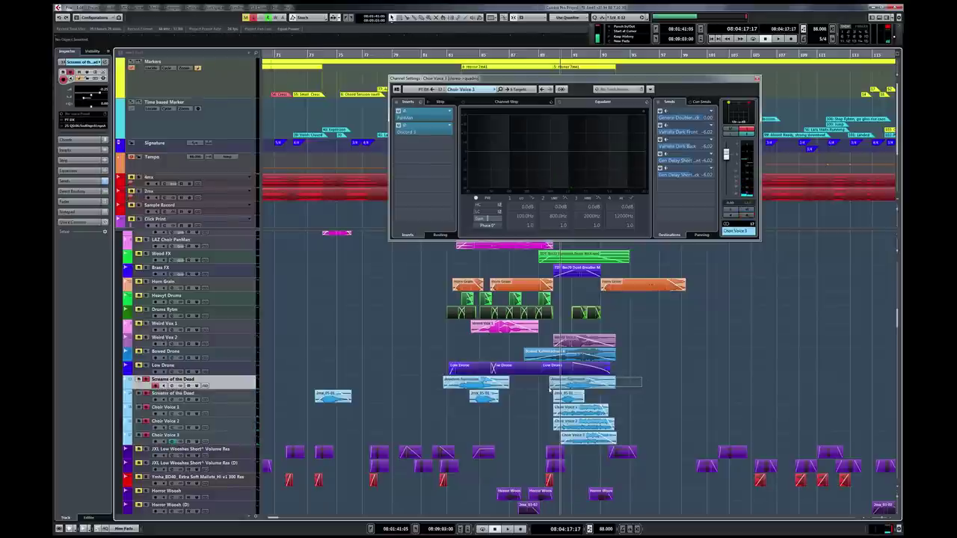
click(421, 118)
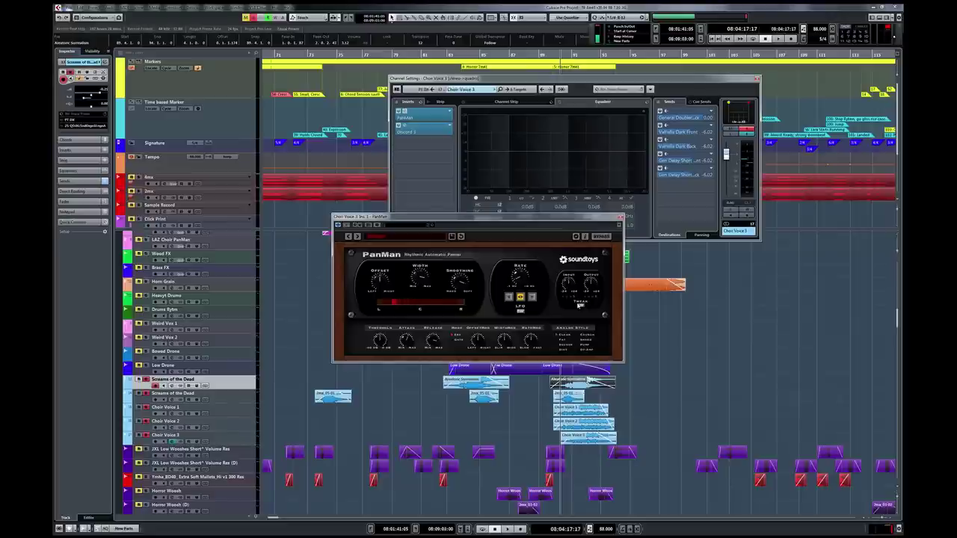
click(581, 304)
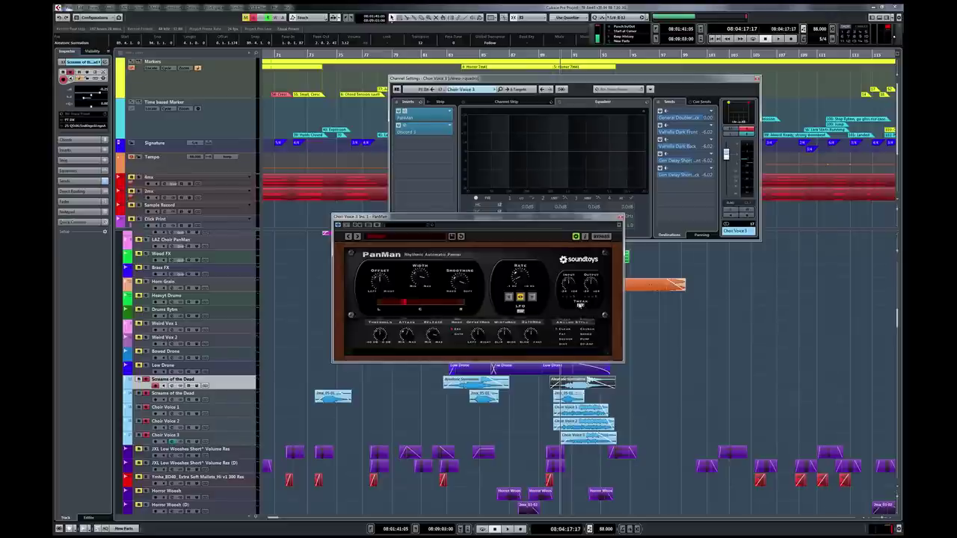
click(620, 218)
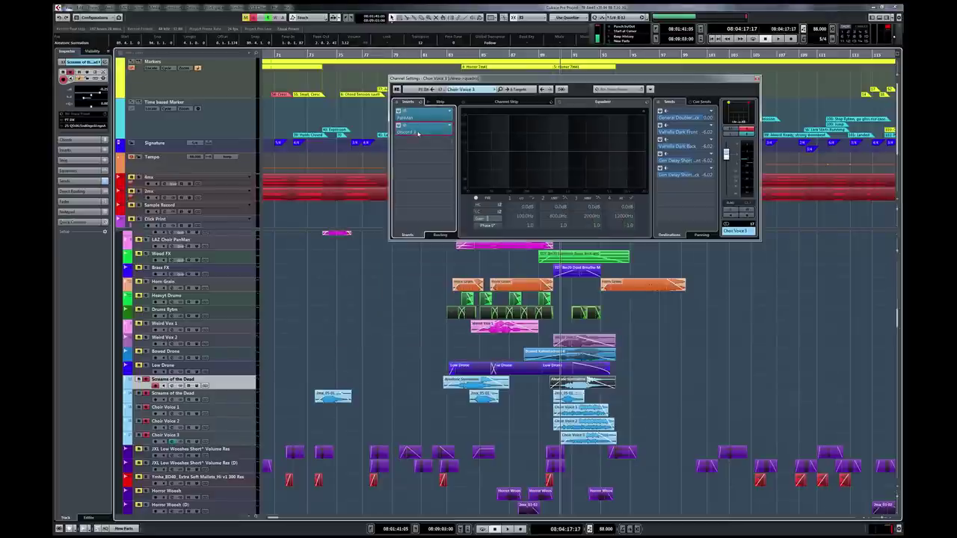
click(418, 134)
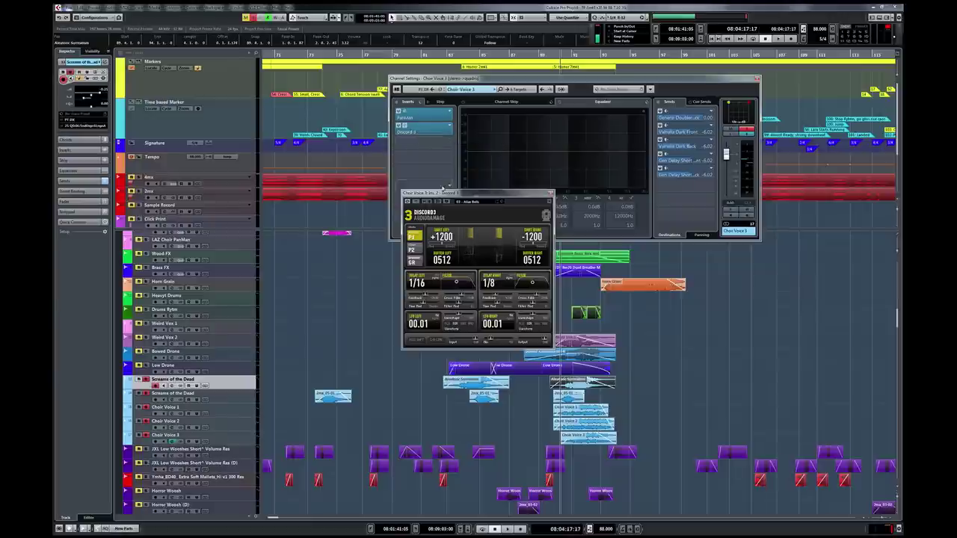
drag(469, 195, 479, 201)
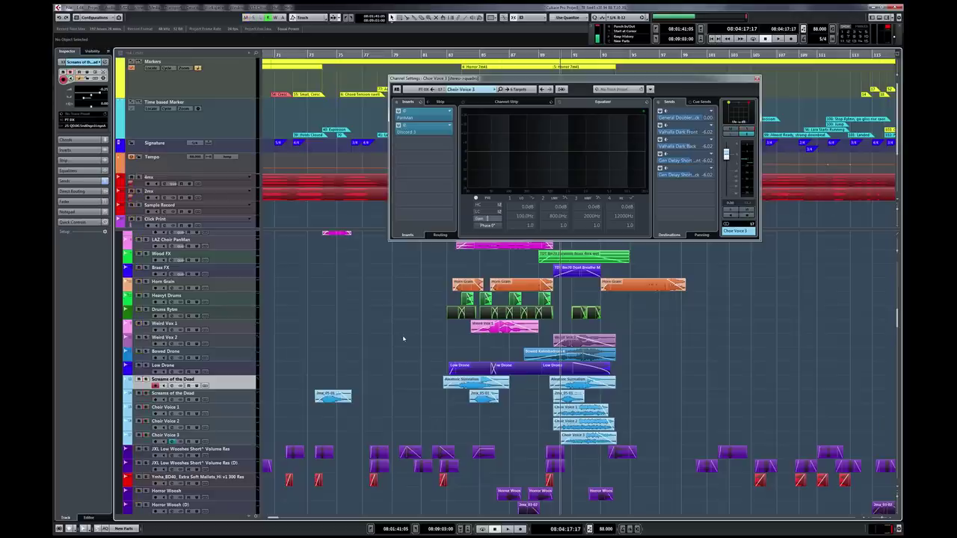
- Select the JXL Low Wooshes and Extra Soft Mallets parts around bars 79 to 83, solo their three tracks, and play from about 08:03:54
scroll(403, 339, down, 3)
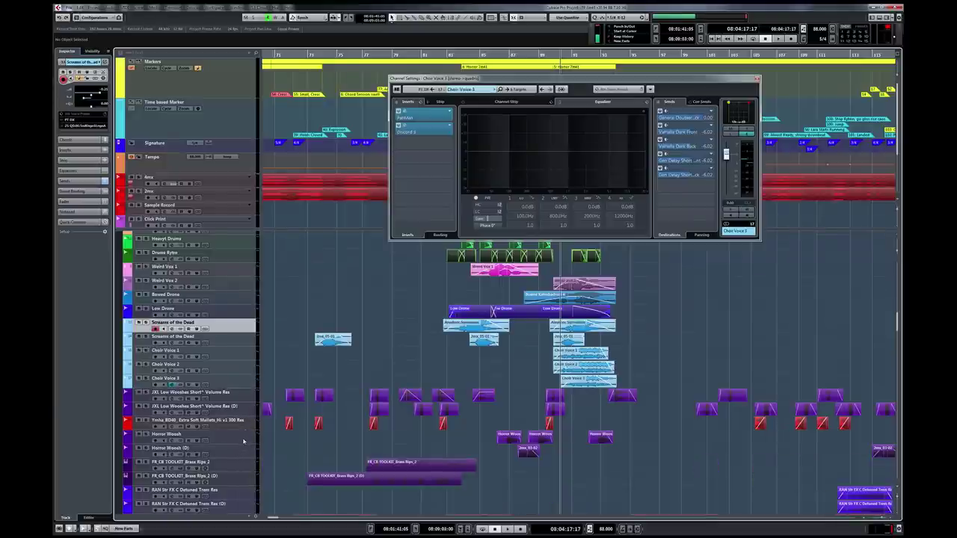
key(g)
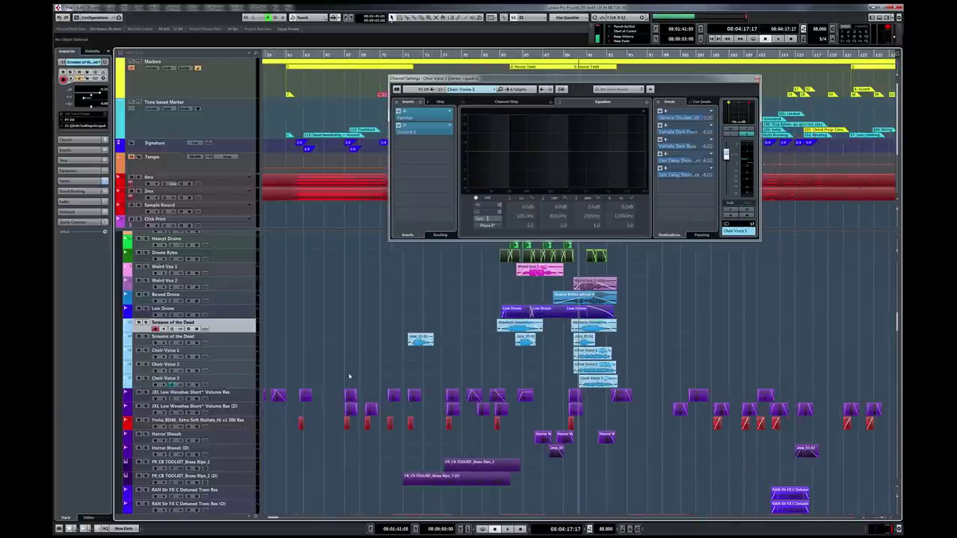
drag(517, 445, 516, 446)
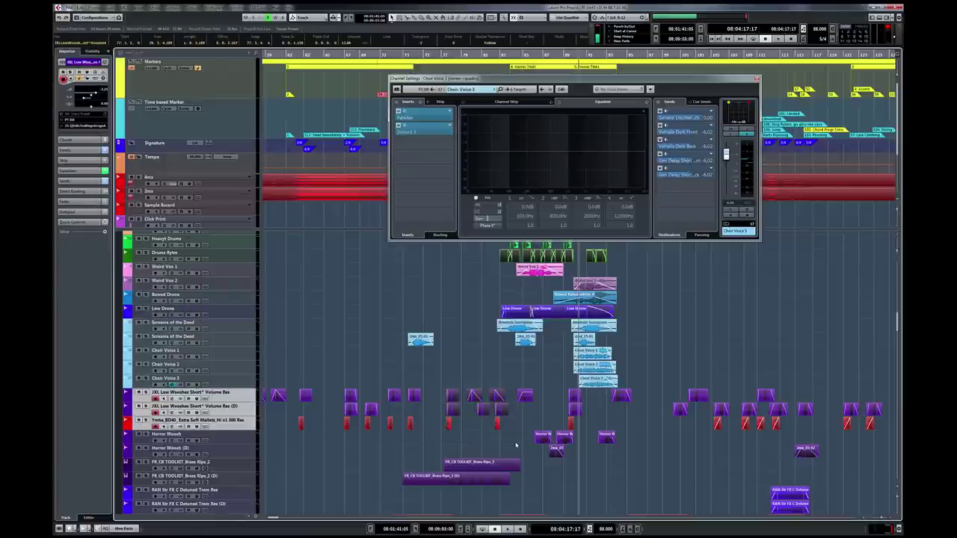
click(492, 55)
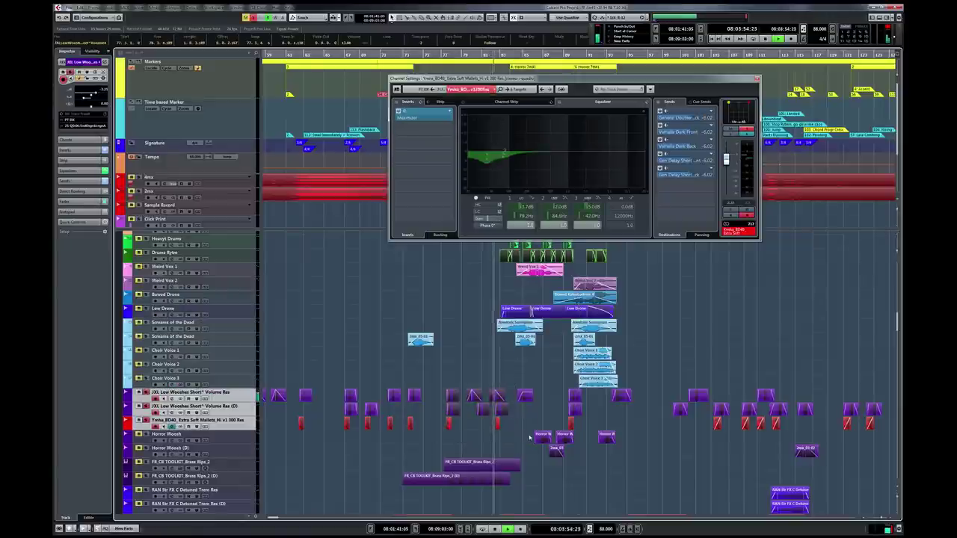
key(h)
key(h)
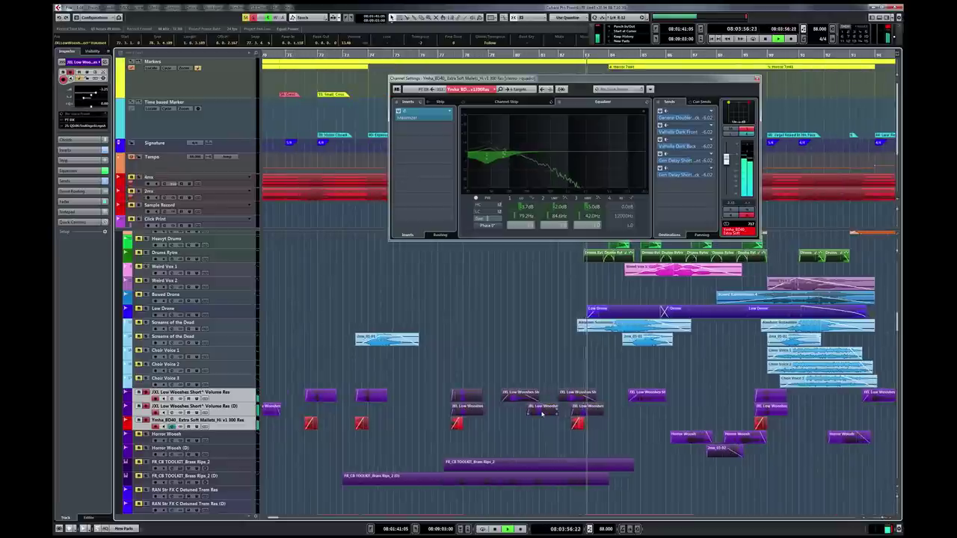
key(g)
key(g)
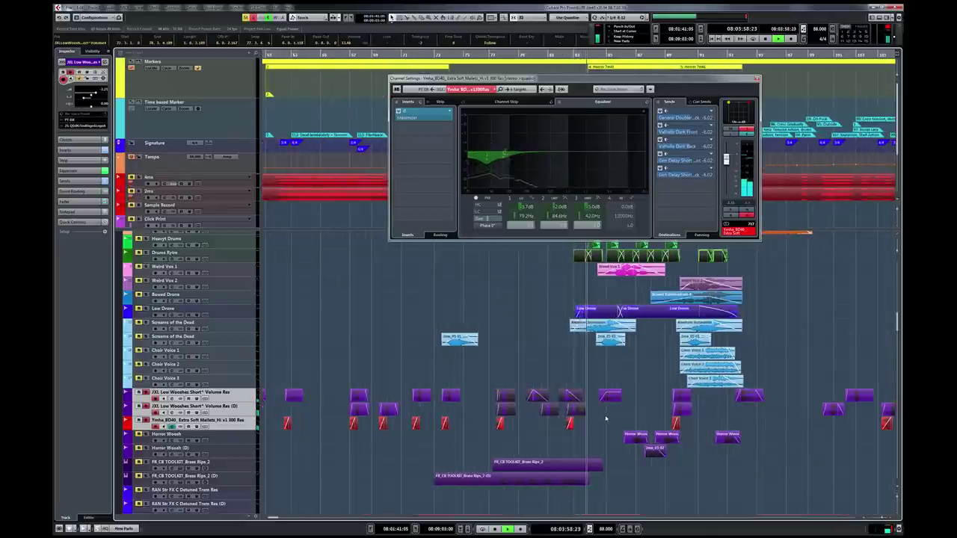